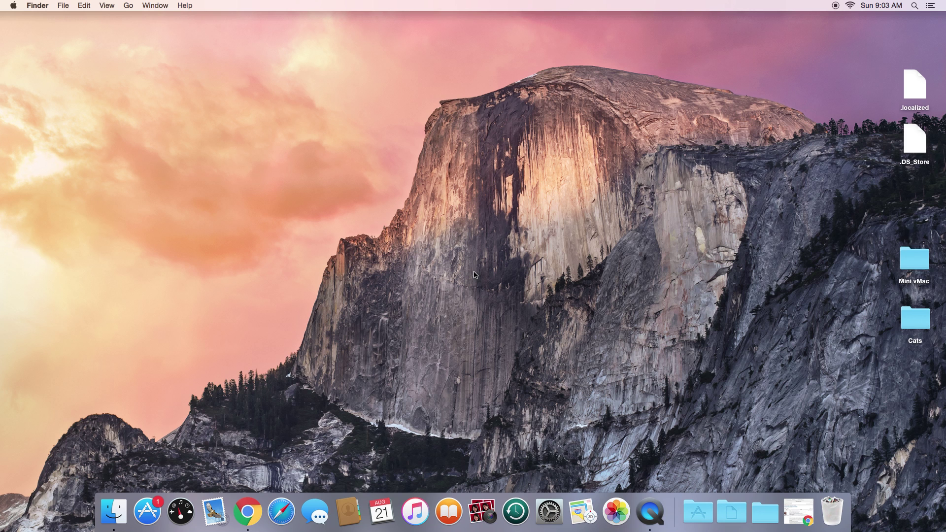
Bring the Chrome window with the SheepShaver builds forum thread back to the front.
click(248, 511)
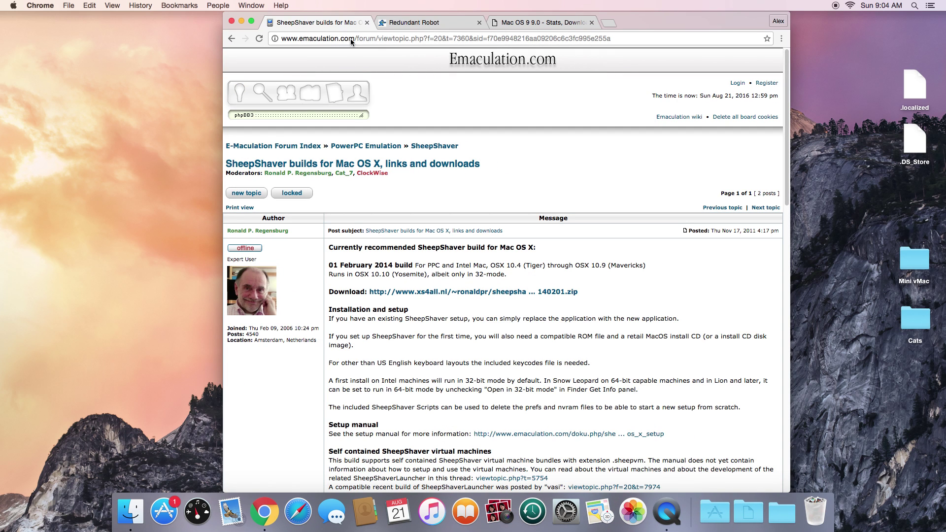
Download the 01 February 2014 SheepShaver build and go to the Redundant Robot tutorial tab.
click(375, 43)
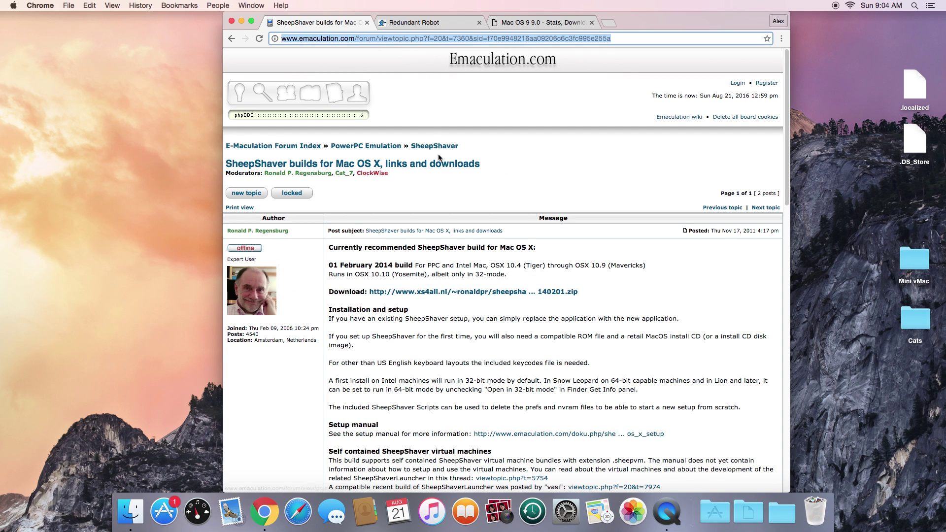
click(442, 195)
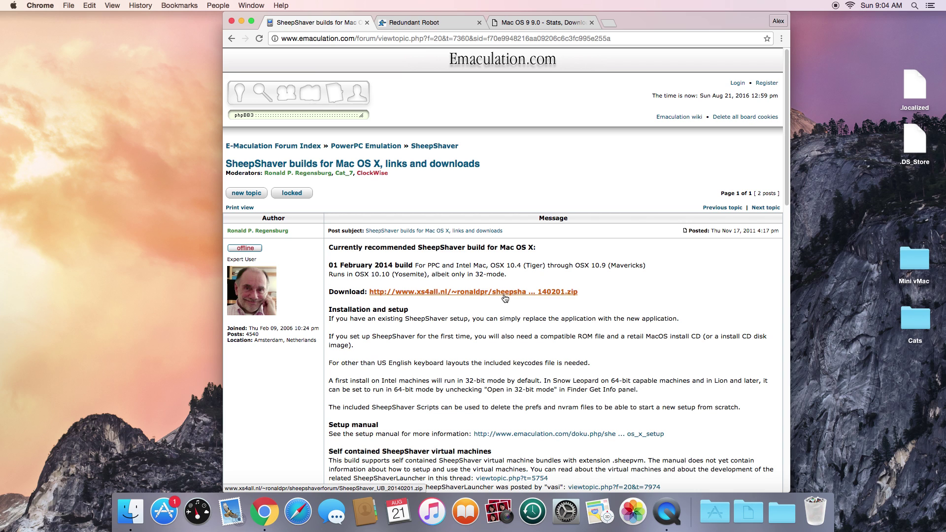
click(444, 293)
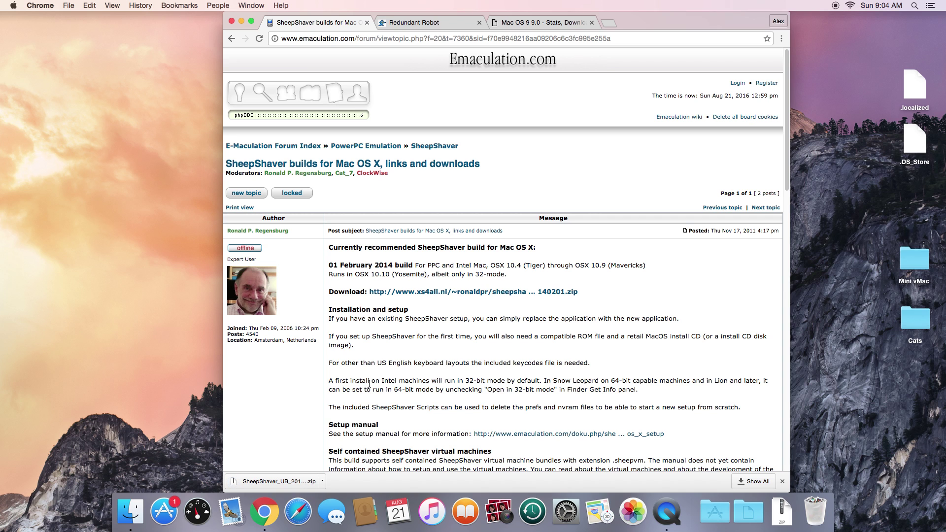
click(430, 22)
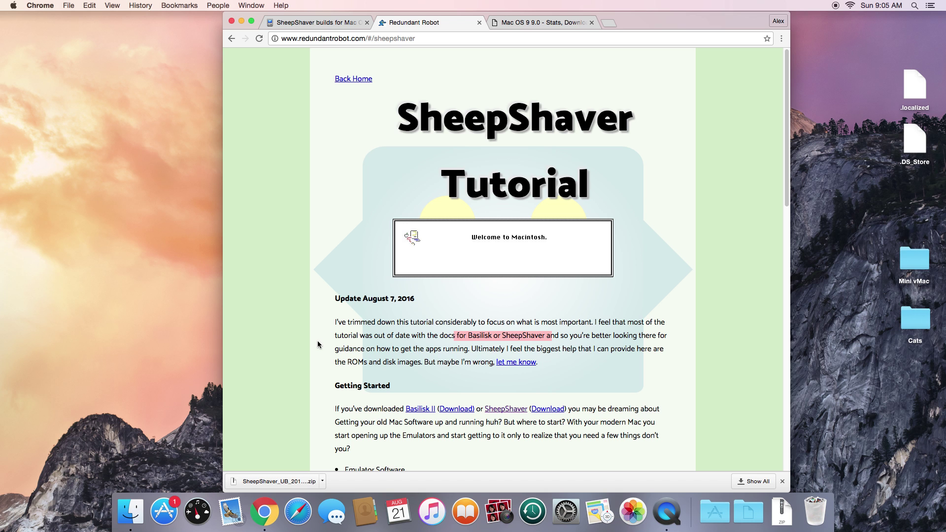
Download newworld86.rom.zip from the New World PPC ROM link in the ROM list.
scroll(318, 345, down, 5)
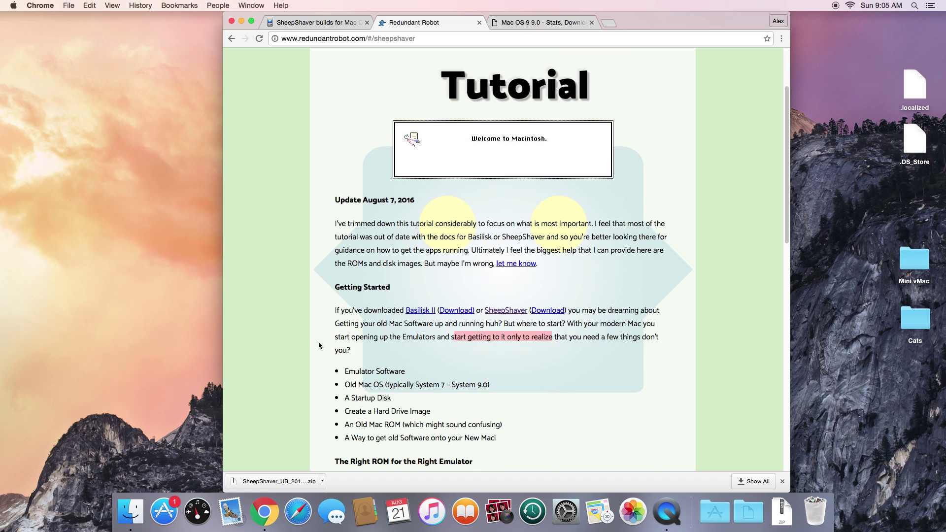
scroll(363, 397, down, 5)
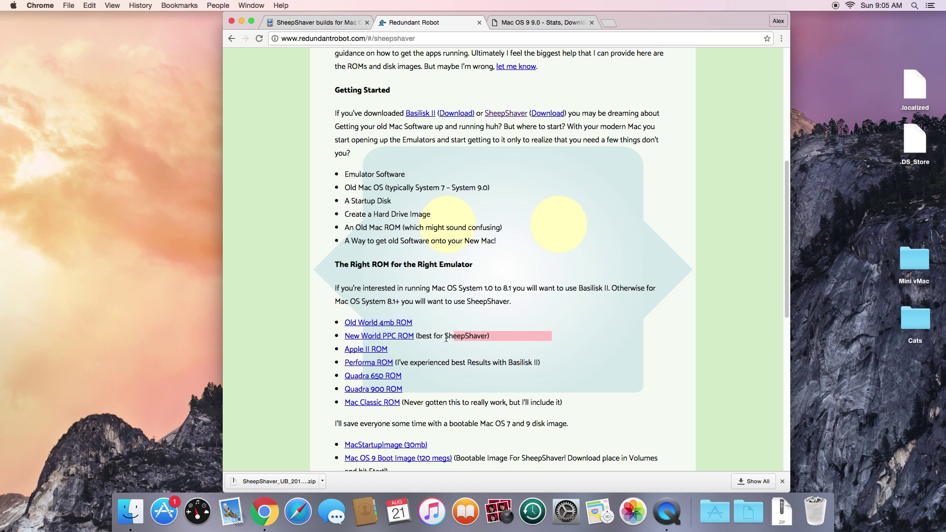
drag(417, 337, 486, 341)
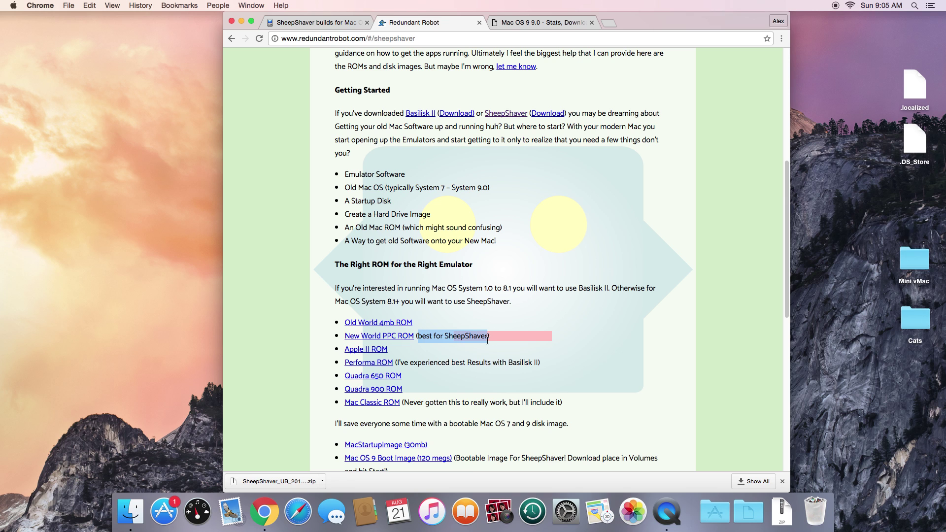
click(427, 329)
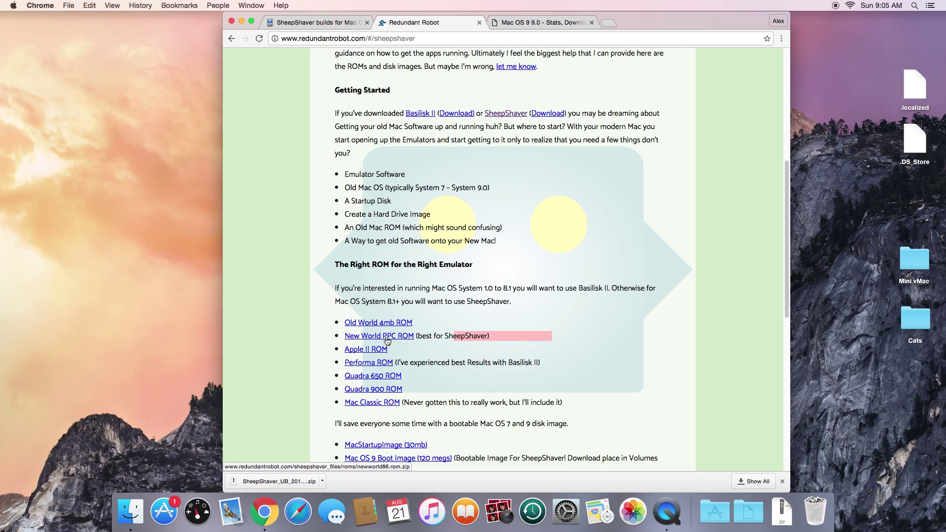
drag(418, 337, 486, 338)
click(468, 337)
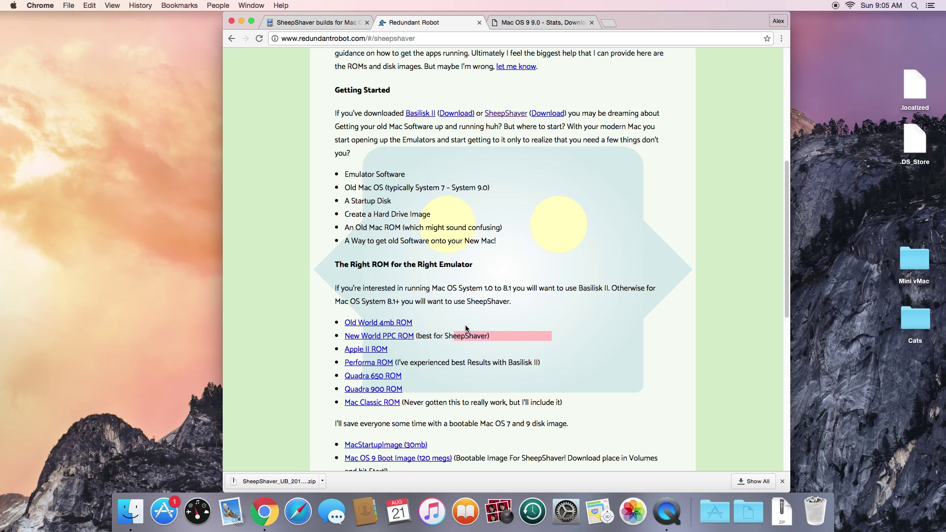
click(392, 337)
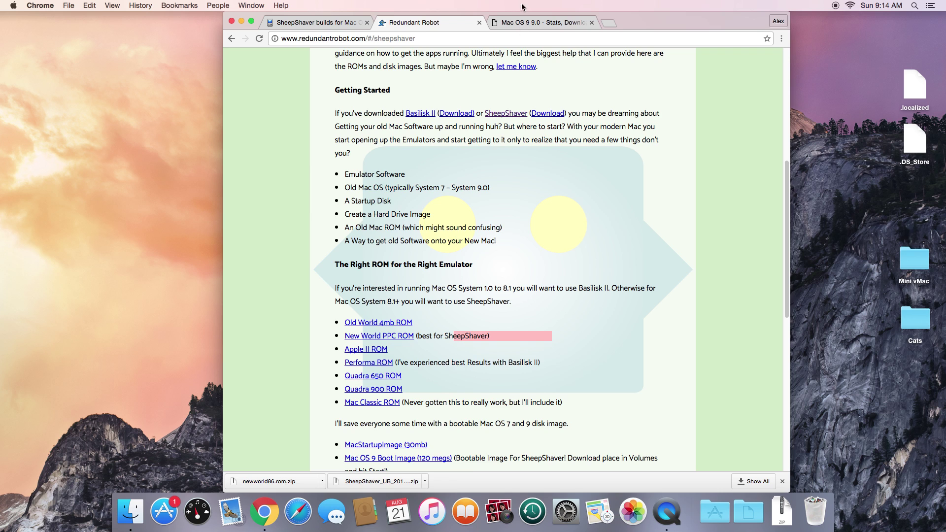
On WinWorld's Mac OS 9 page, fetch Apple Mac OS 9.0.4 (ISO) from the Facilier (NA-1) mirror.
click(542, 22)
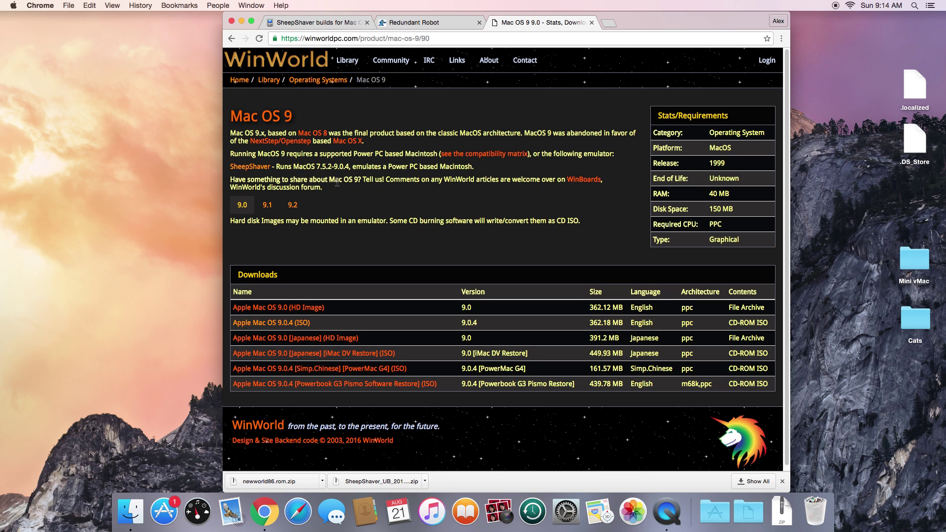
drag(277, 166, 480, 167)
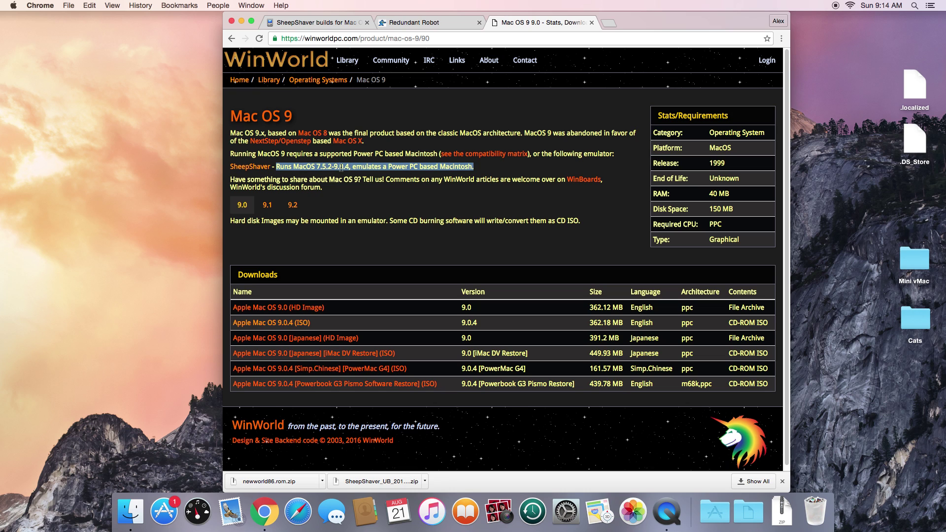
click(376, 186)
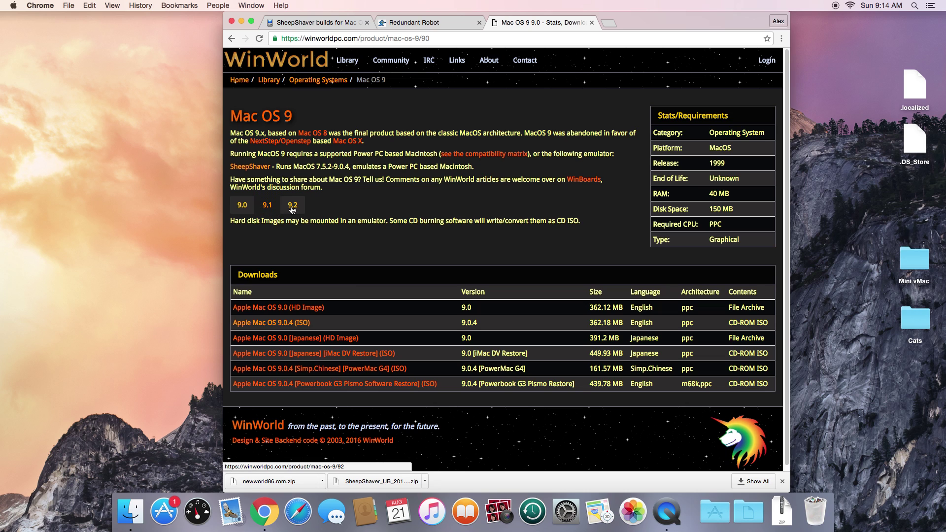
click(280, 324)
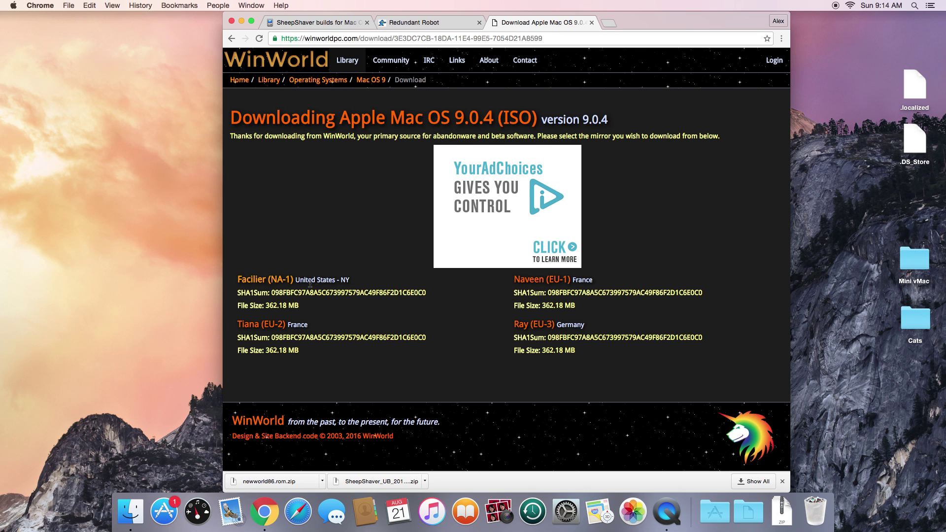
click(267, 282)
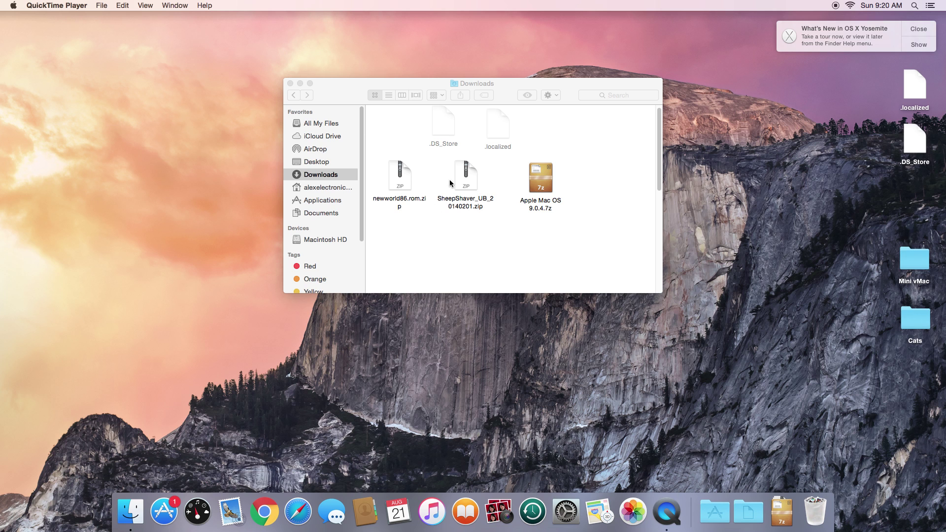
Extract SheepShaver_UB_20140201.zip in the Downloads folder.
click(582, 188)
drag(582, 184, 610, 185)
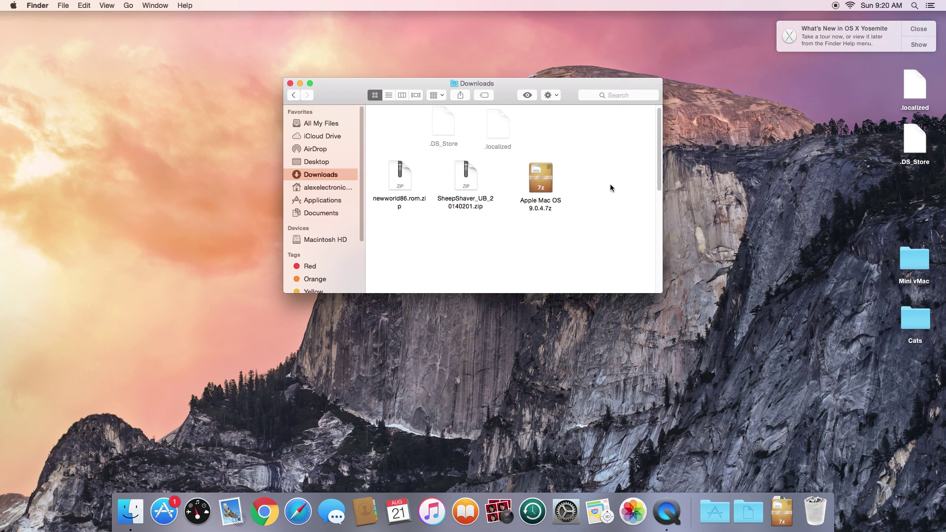
click(468, 192)
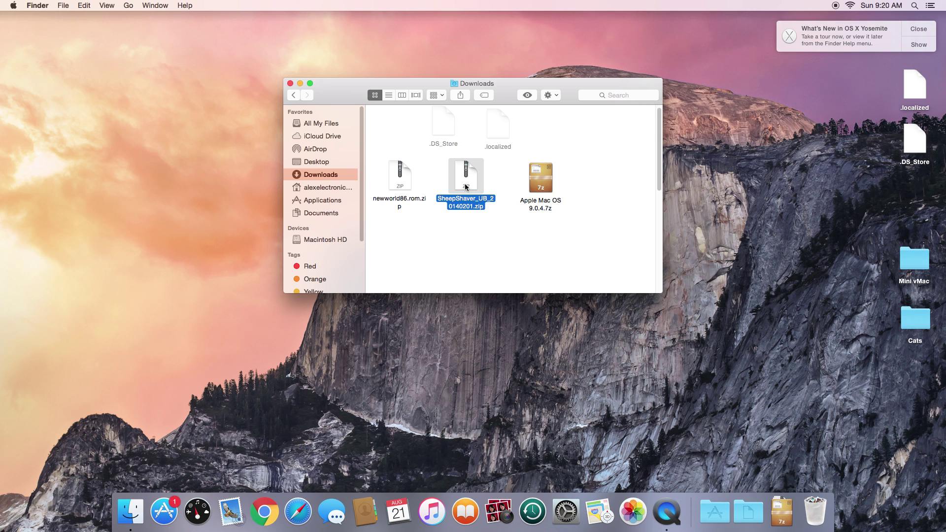
double_click(466, 186)
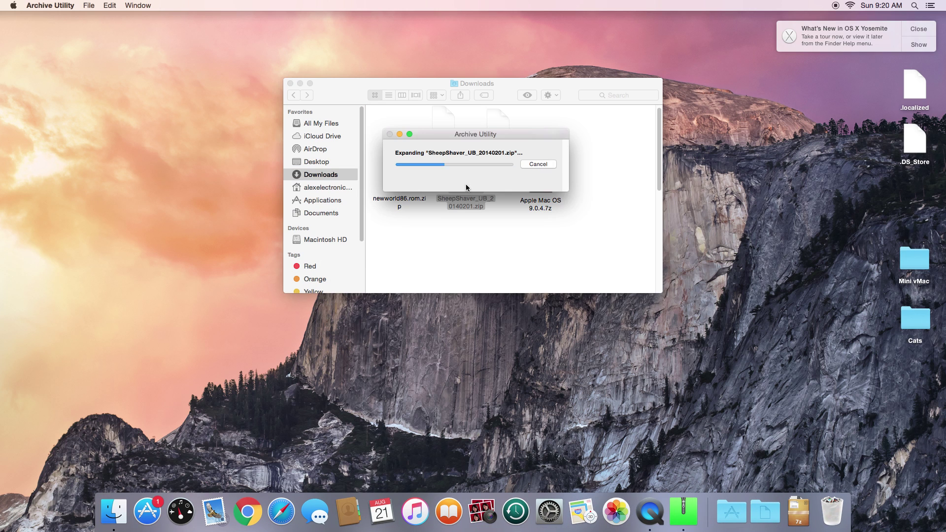
drag(483, 185, 530, 233)
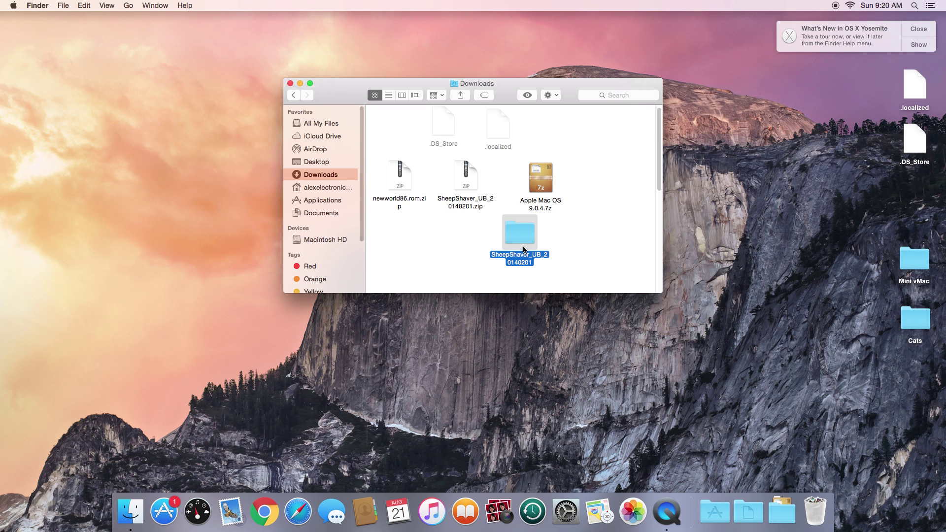
Rename the extracted folder to SheepShaver via Get Info and move it onto the desktop.
right_click(520, 241)
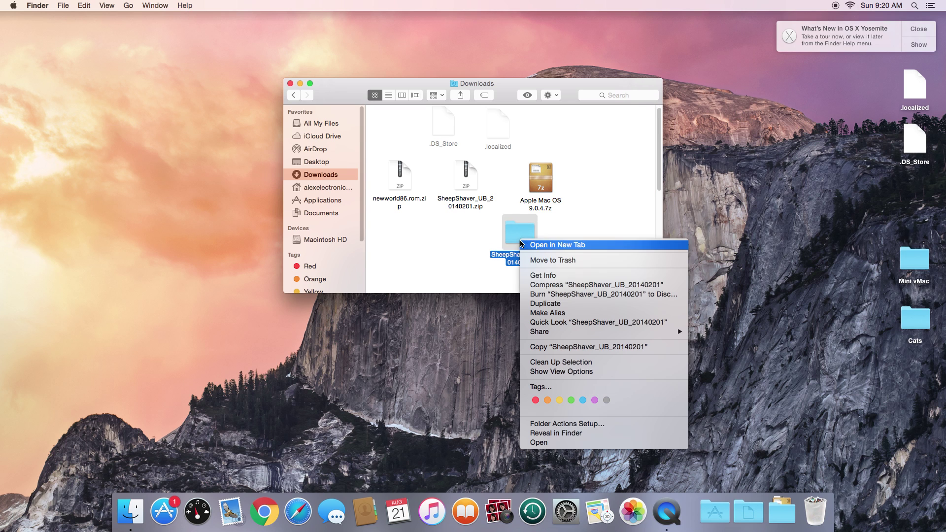
click(550, 276)
click(101, 196)
drag(101, 196, 54, 197)
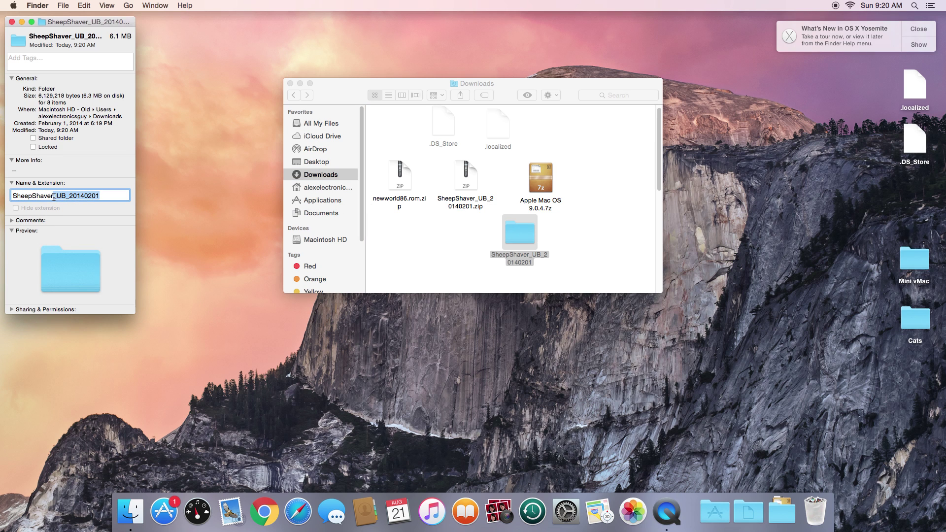
key(BackSpace)
key(Return)
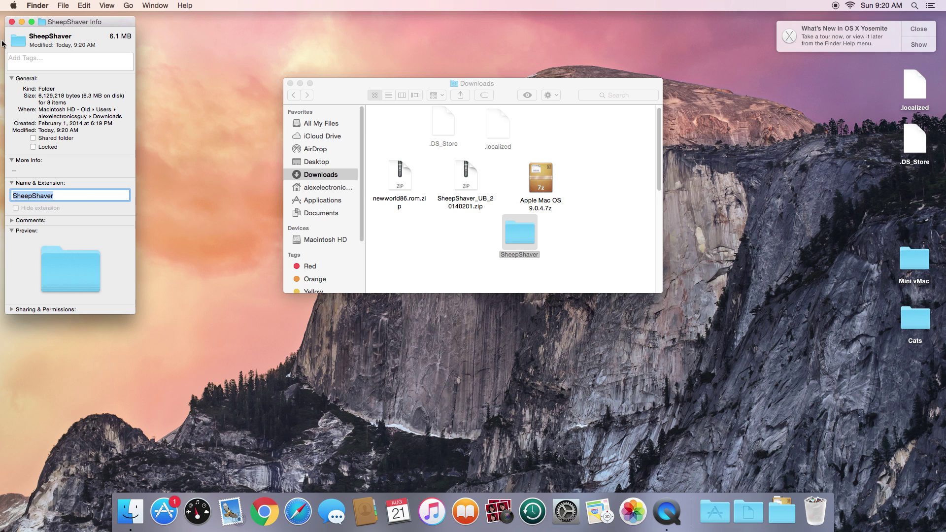
click(11, 22)
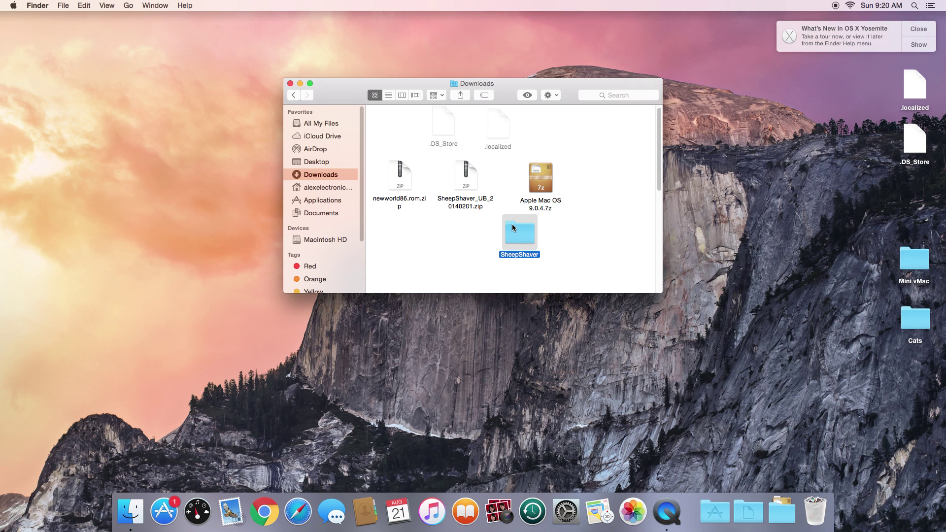
drag(515, 228, 913, 370)
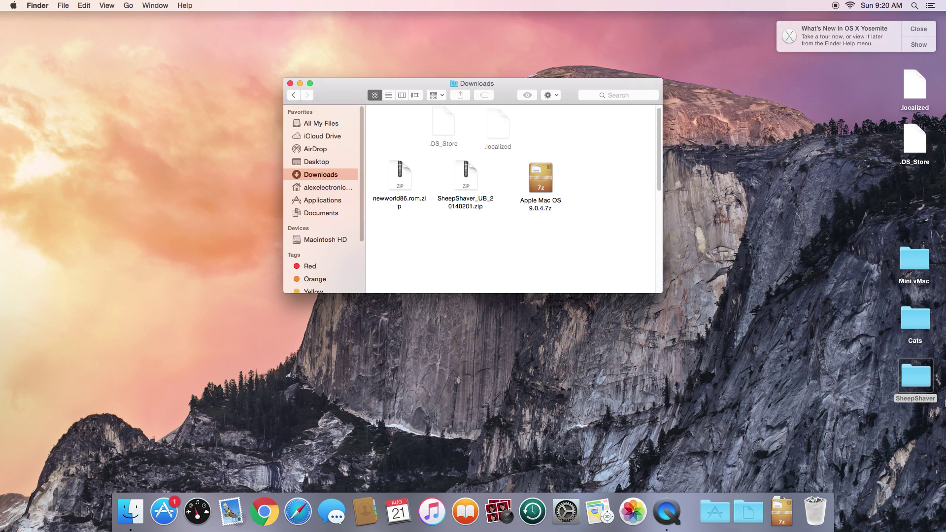
Open the desktop SheepShaver folder and launch the emulator, approving the downloaded-app warning.
double_click(918, 391)
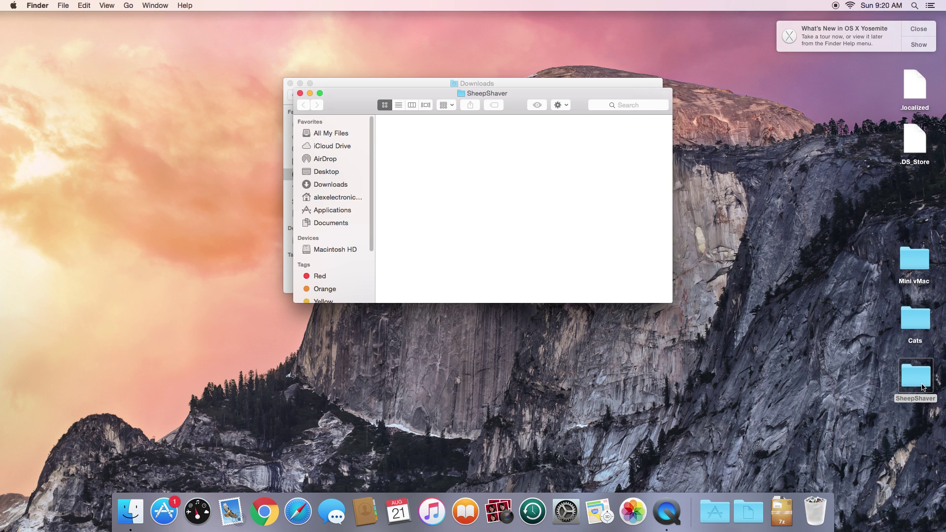
click(919, 29)
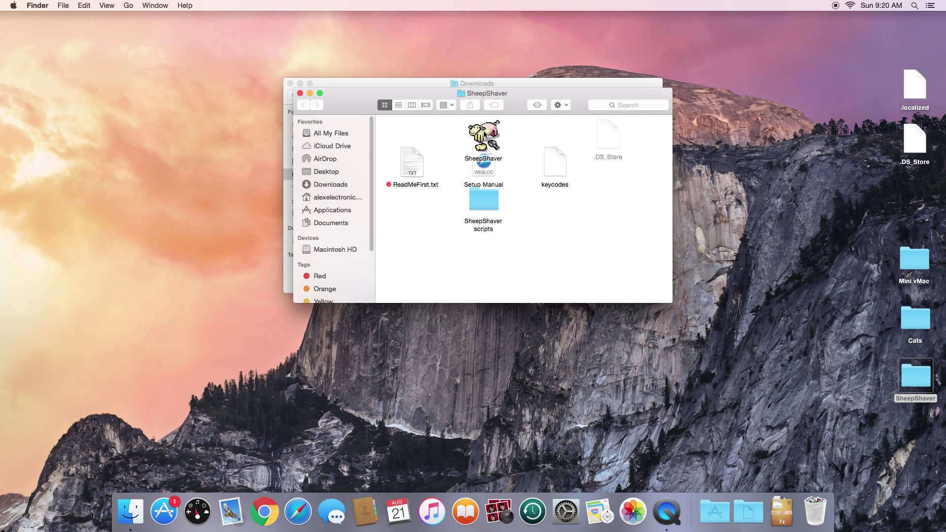
drag(339, 102, 511, 111)
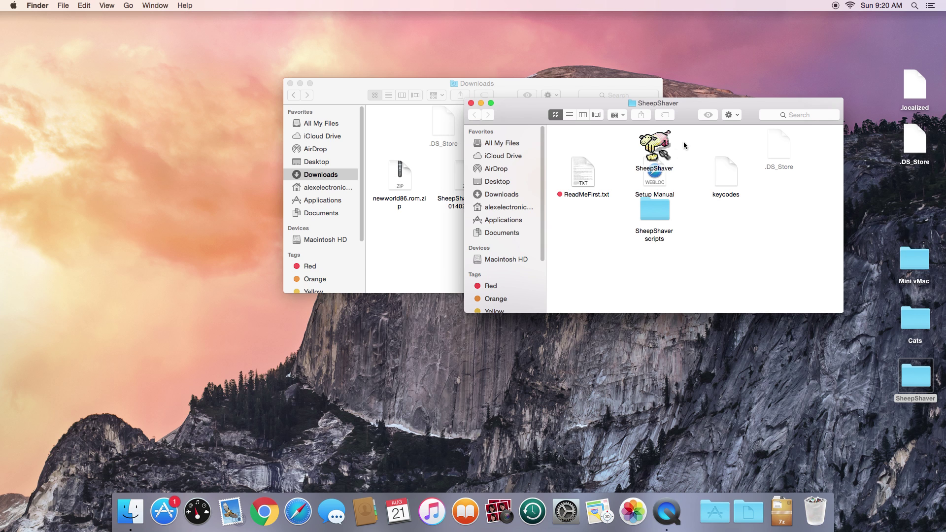
drag(689, 116, 680, 121)
double_click(645, 152)
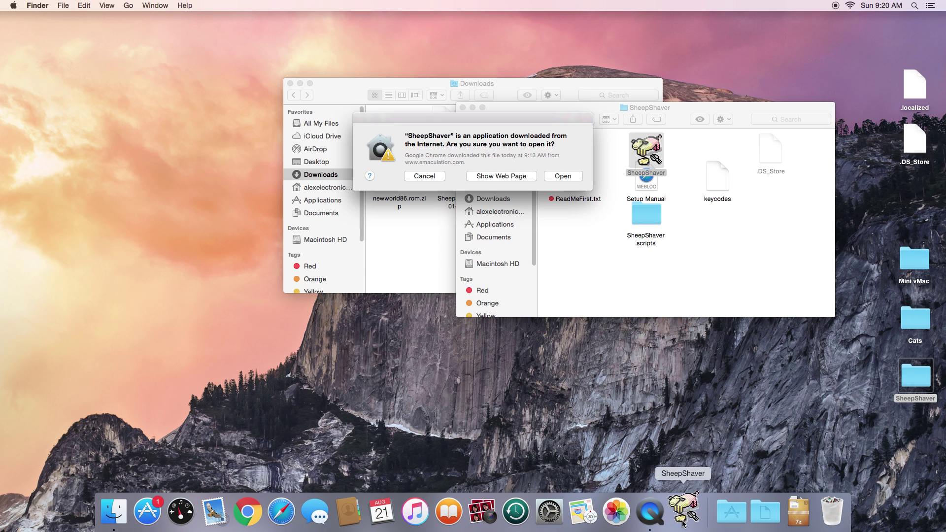
click(572, 176)
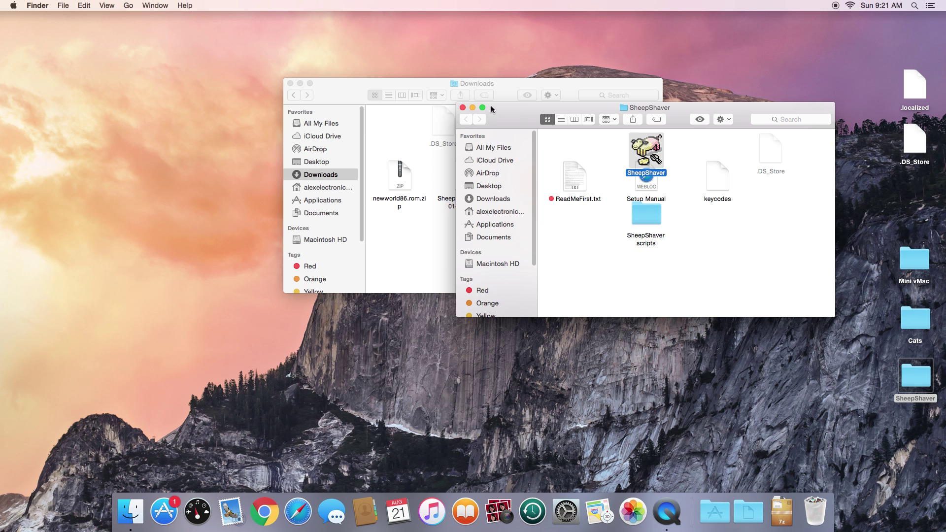
Extract newworld86.rom.zip and move newworld86.rom into the SheepShaver folder.
click(407, 230)
click(402, 187)
double_click(401, 186)
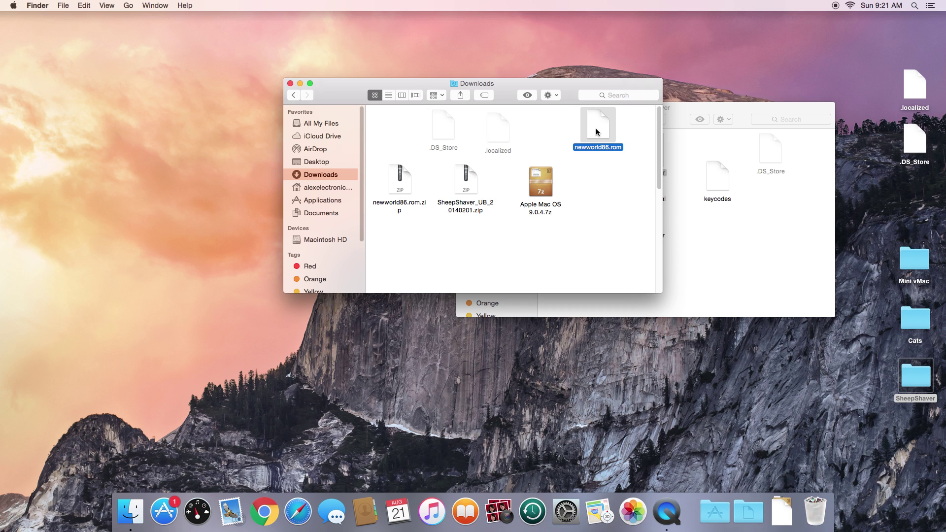
drag(599, 131, 724, 236)
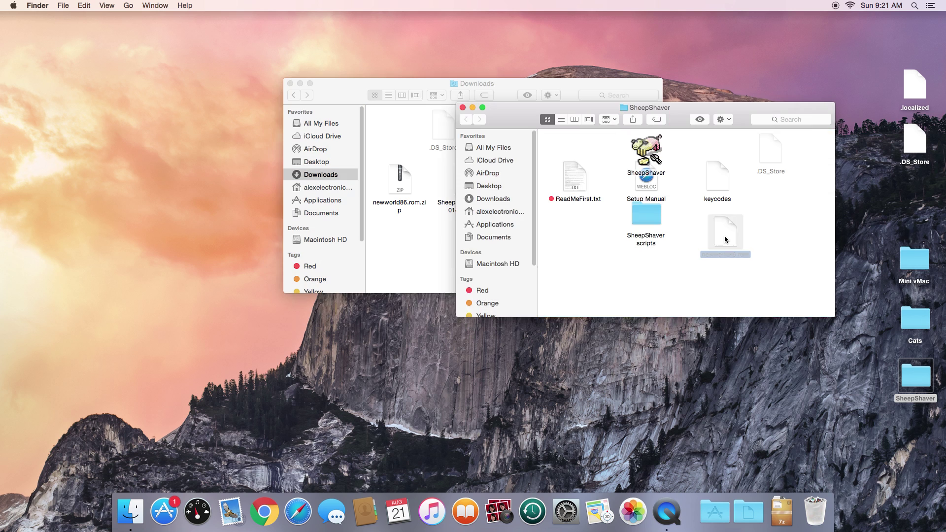
click(774, 225)
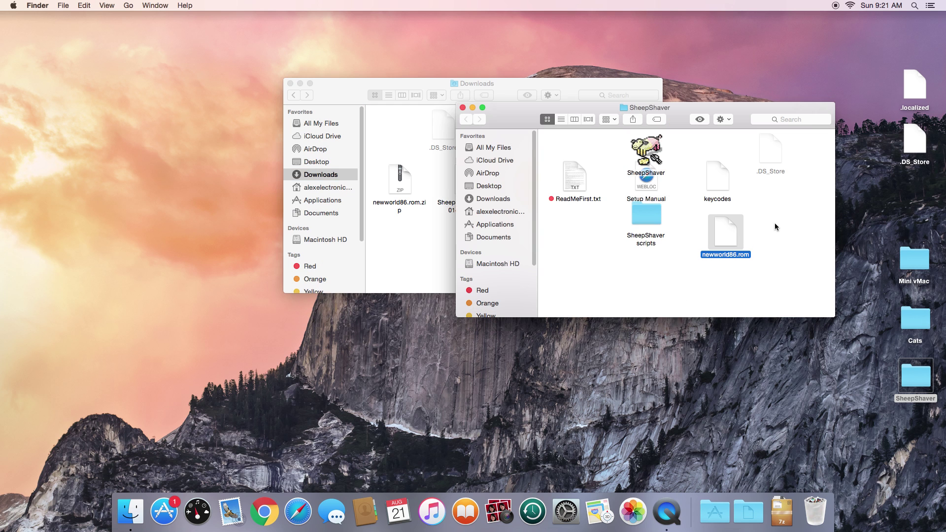
Rename newworld86.rom to 'Mac OS ROM' through its Get Info panel.
right_click(719, 236)
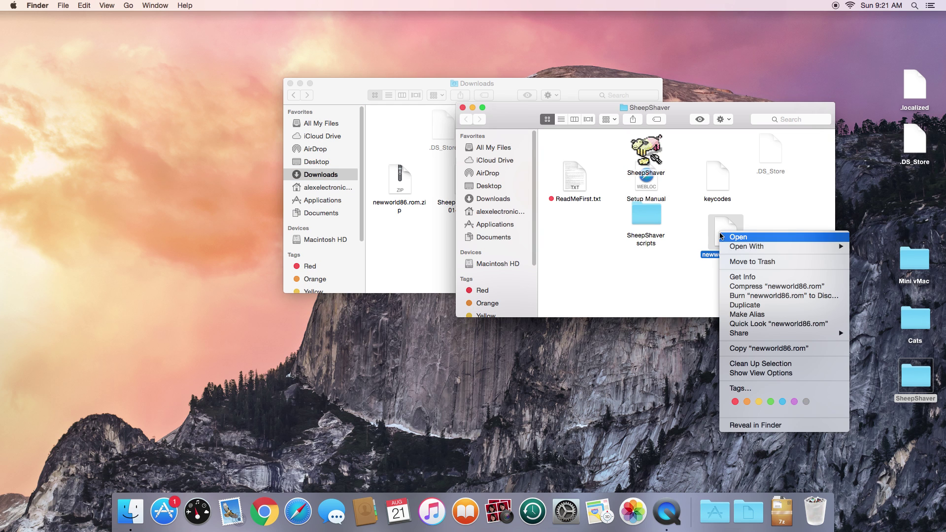
click(744, 277)
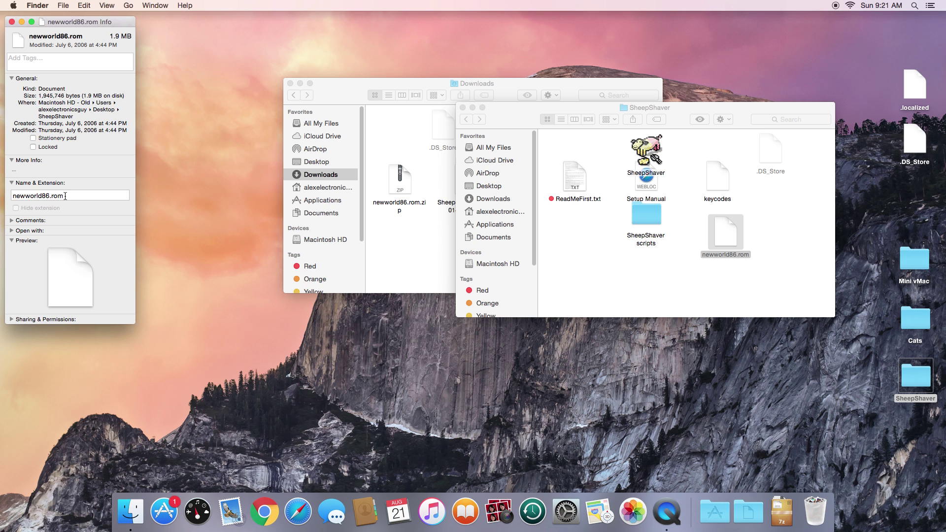
click(65, 196)
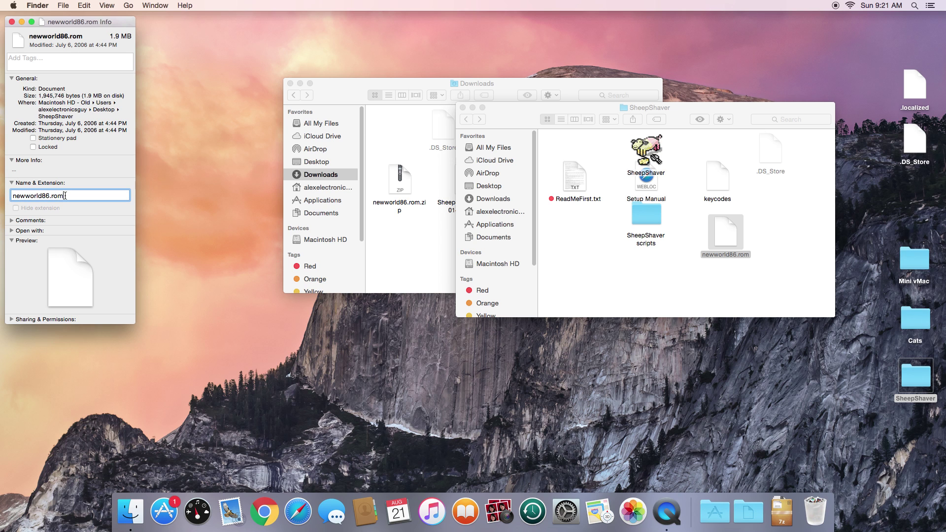
key(BackSpace)
key(BackSpace)
key(BackSpace)
key(BackSpace)
key(BackSpace)
key(BackSpace)
key(BackSpace)
key(BackSpace)
key(BackSpace)
key(BackSpace)
key(BackSpace)
key(BackSpace)
key(BackSpace)
text(Ma)
text(c OD)
text(S ROM)
key(Return)
click(12, 22)
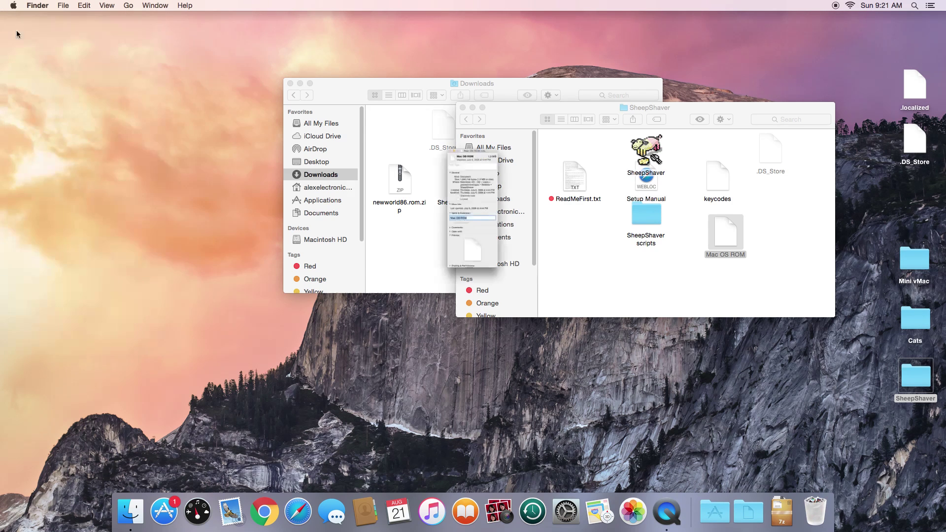
click(724, 266)
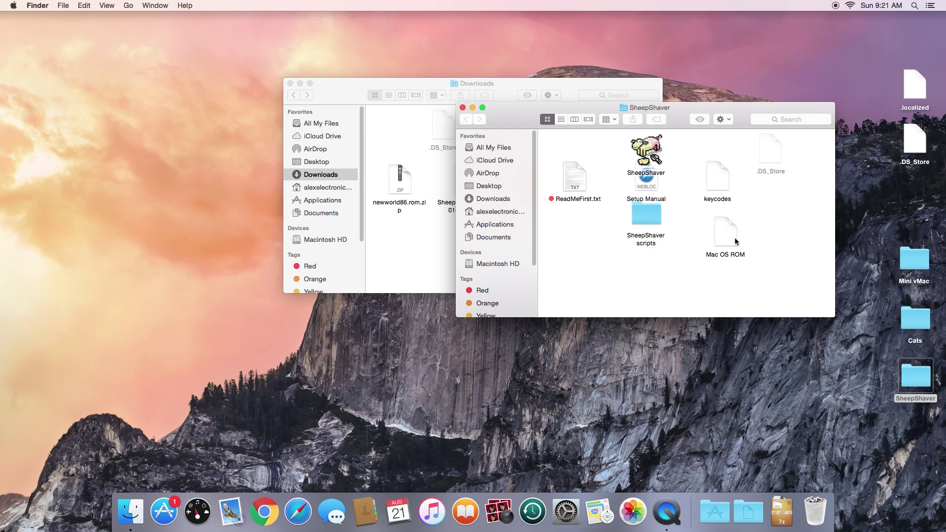
double_click(654, 153)
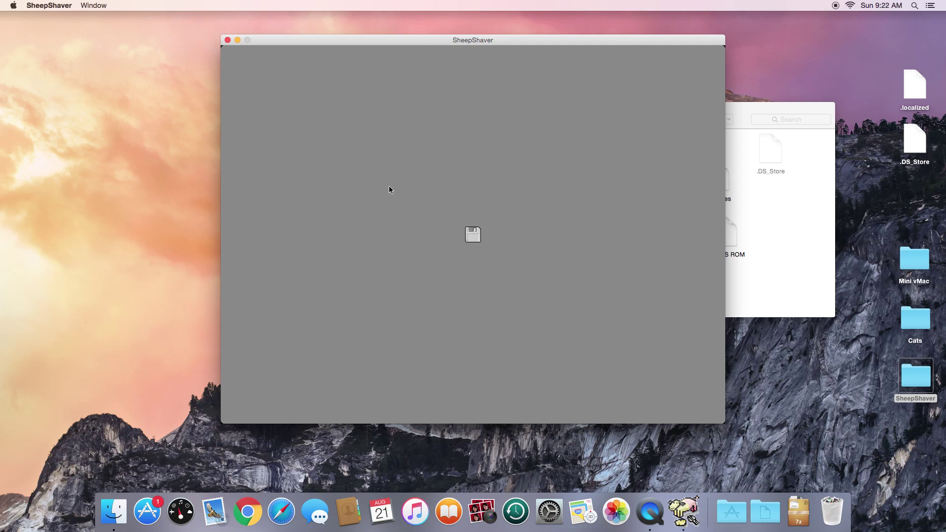
key(super+alt+Escape)
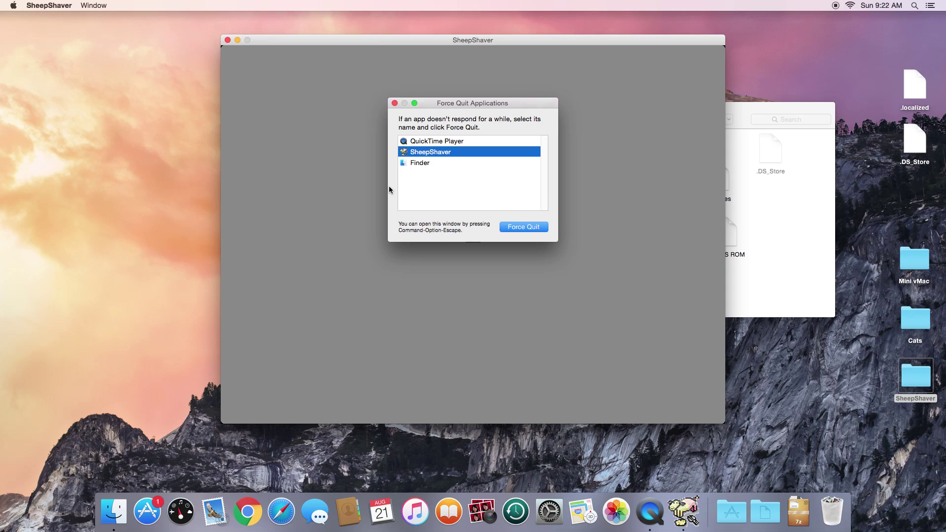
click(518, 229)
click(537, 159)
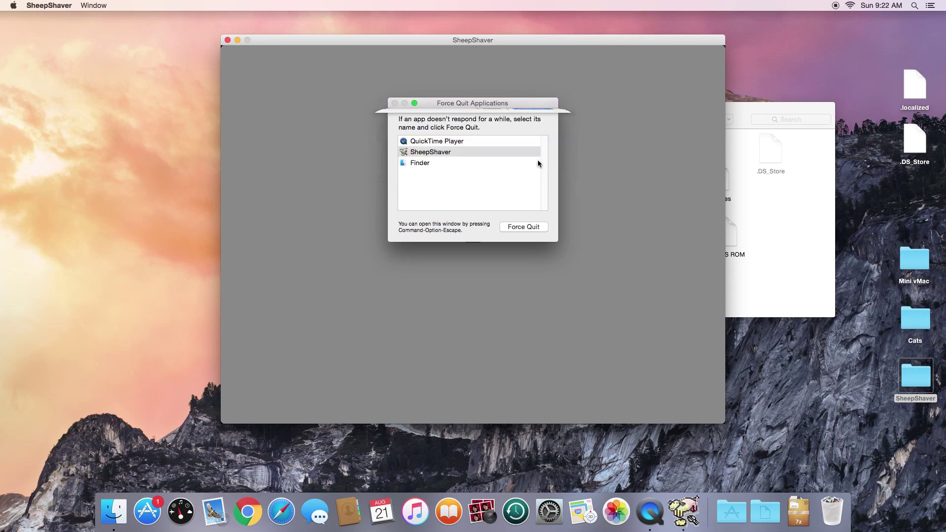
click(395, 103)
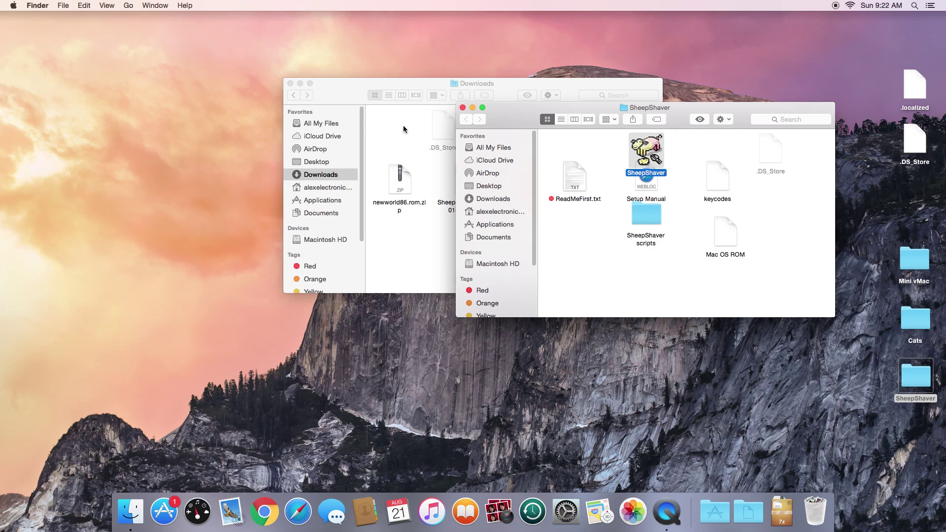
Open Apple Mac OS 9.0.4.7z with The Unarchiver, allowing its first launch, to unpack the ISO.
click(361, 87)
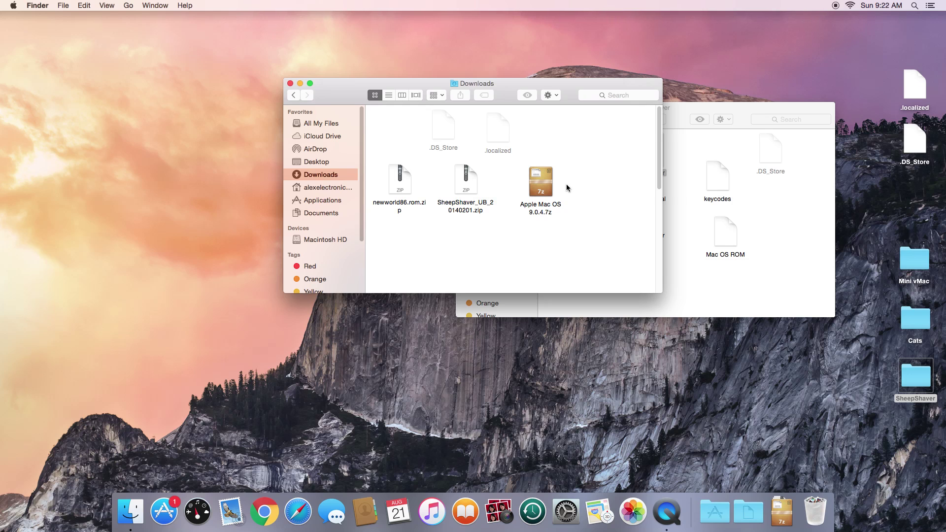
click(540, 181)
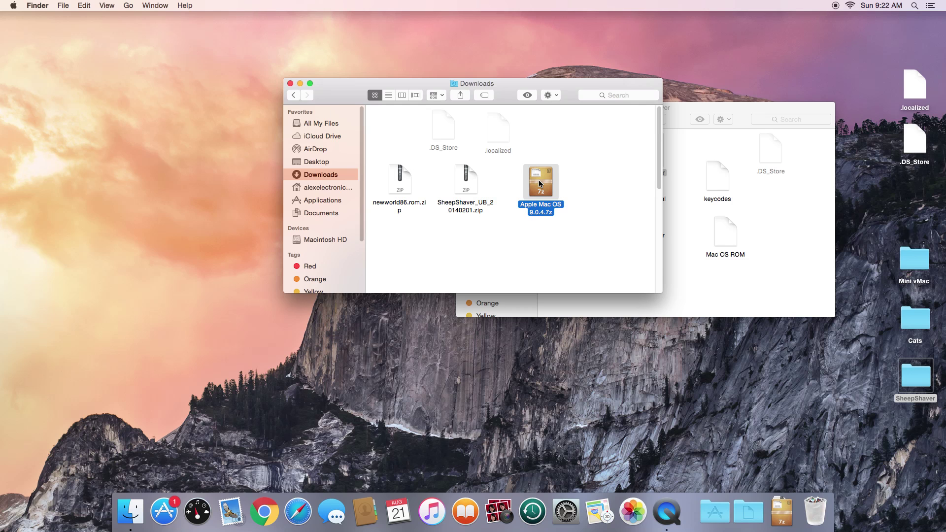
double_click(540, 184)
click(560, 183)
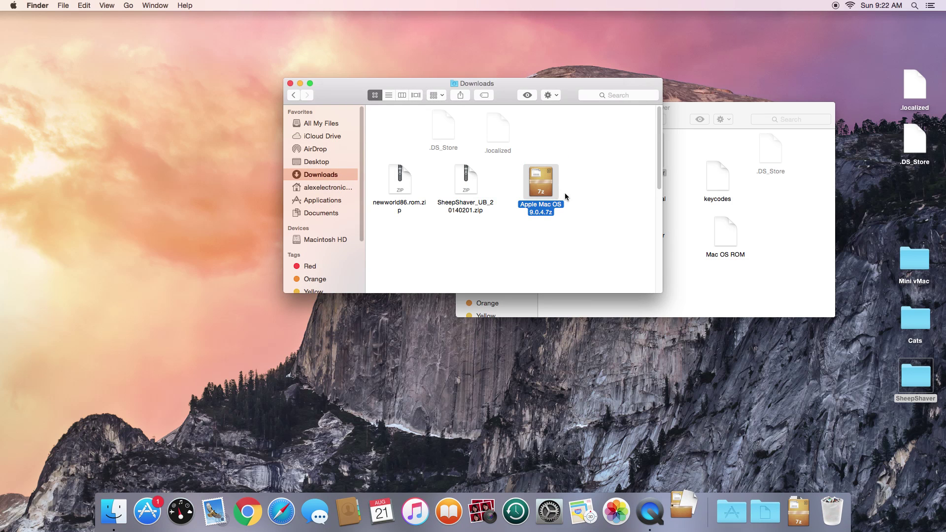
click(580, 217)
click(620, 206)
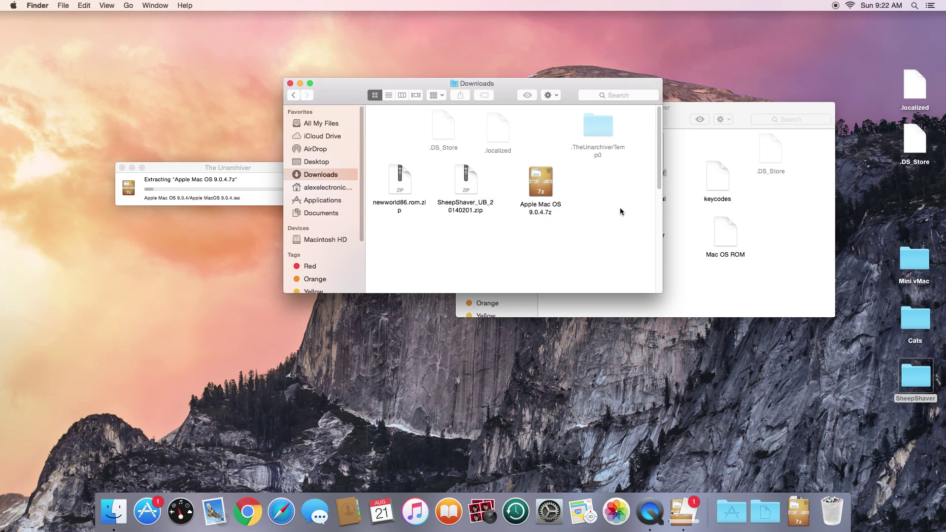
click(263, 193)
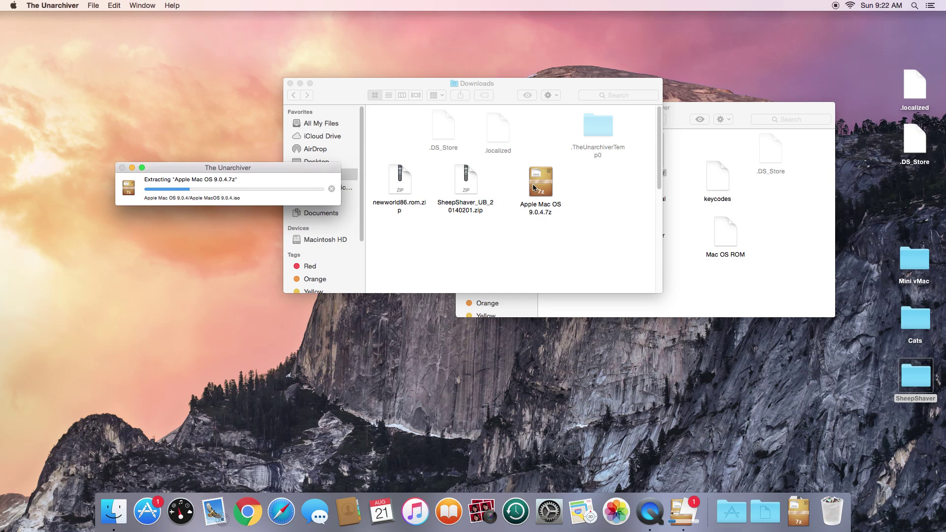
click(678, 110)
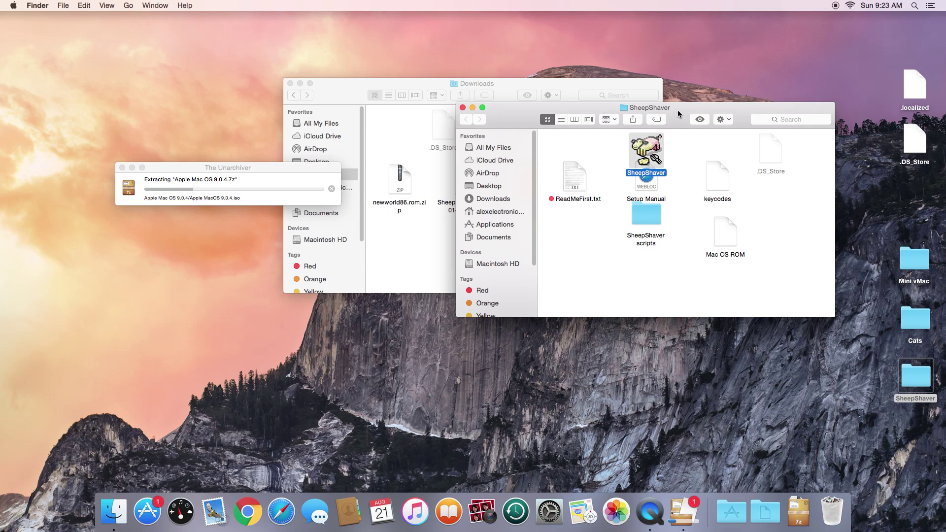
Relaunch SheepShaver, open its settings and remove the old Mac OS 9.hfv volume.
click(653, 150)
double_click(646, 154)
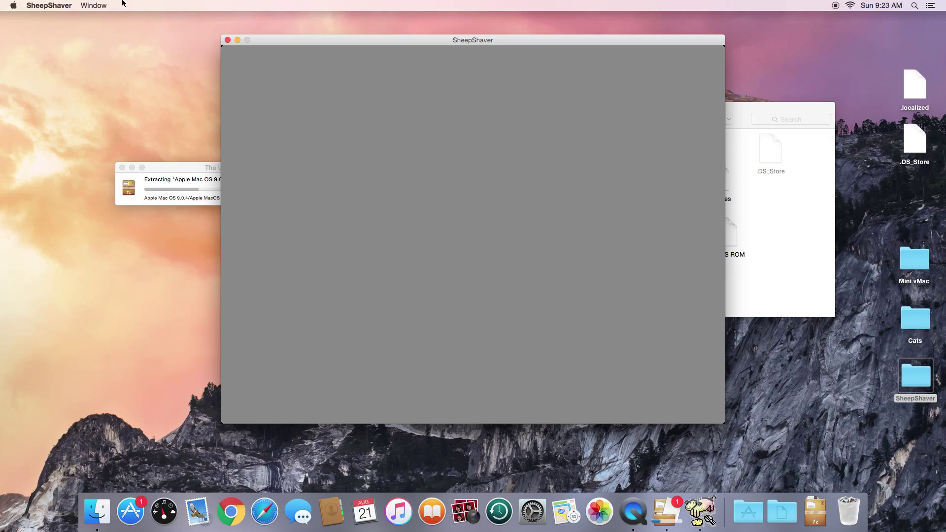
click(49, 5)
click(51, 31)
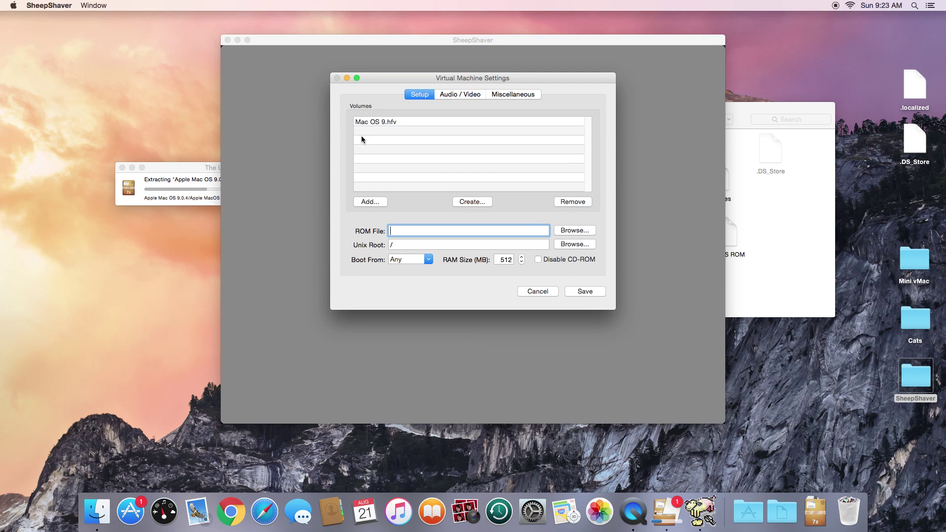
click(370, 123)
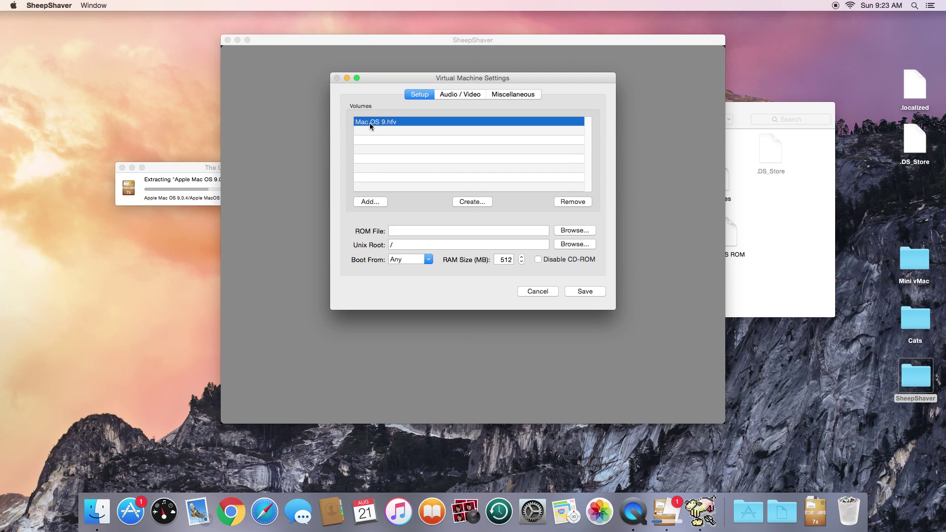
click(580, 202)
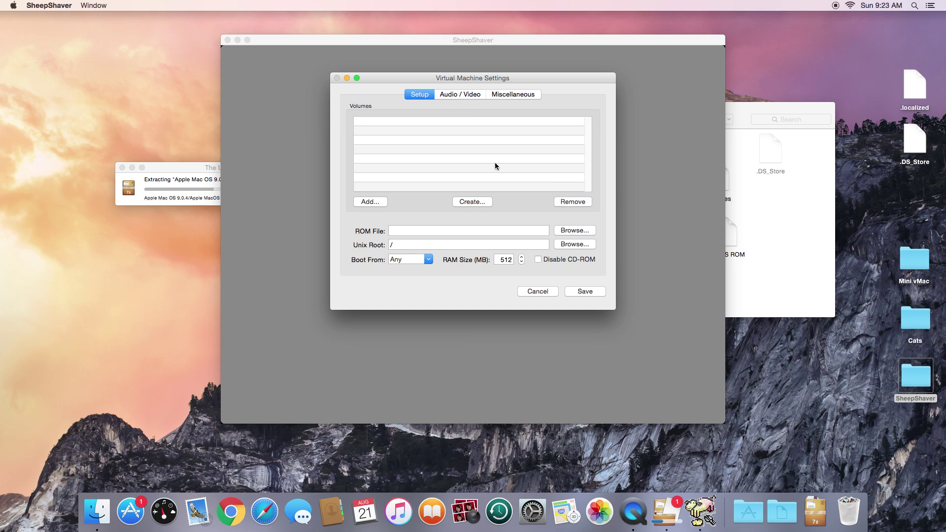
Set the refresh rate to 7.5 Hz and toggle the ignore illegal instructions and memory accesses options.
click(454, 96)
click(469, 141)
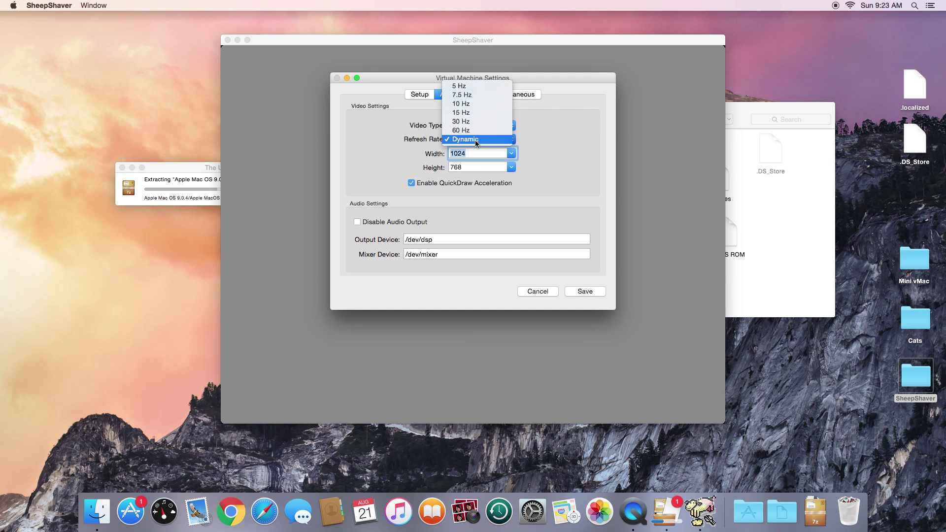
click(470, 95)
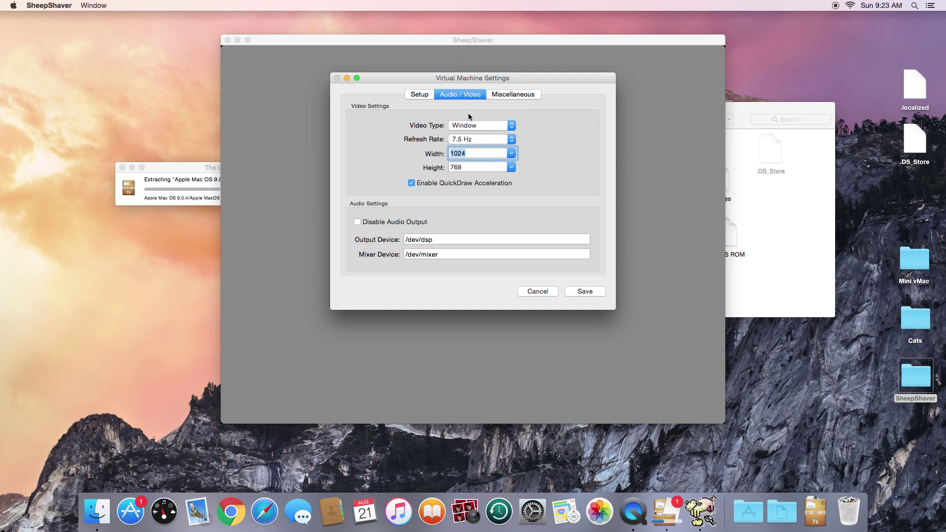
click(501, 93)
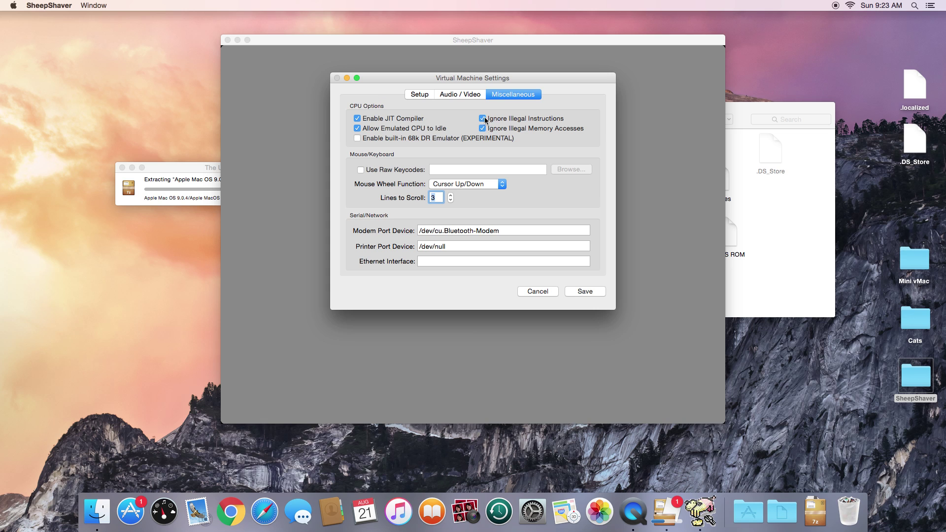
click(483, 129)
click(483, 118)
Set the RAM size to 16 MB on the Setup tab.
click(427, 94)
double_click(503, 260)
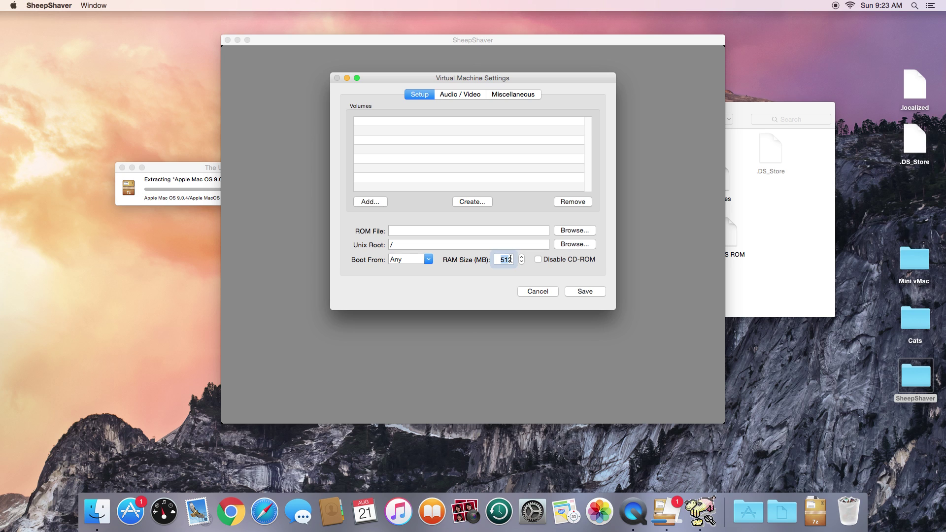
text(16)
key(Return)
click(503, 260)
Create a new volume named Mac OS 9.hfv with a size of 1000 MB.
click(474, 201)
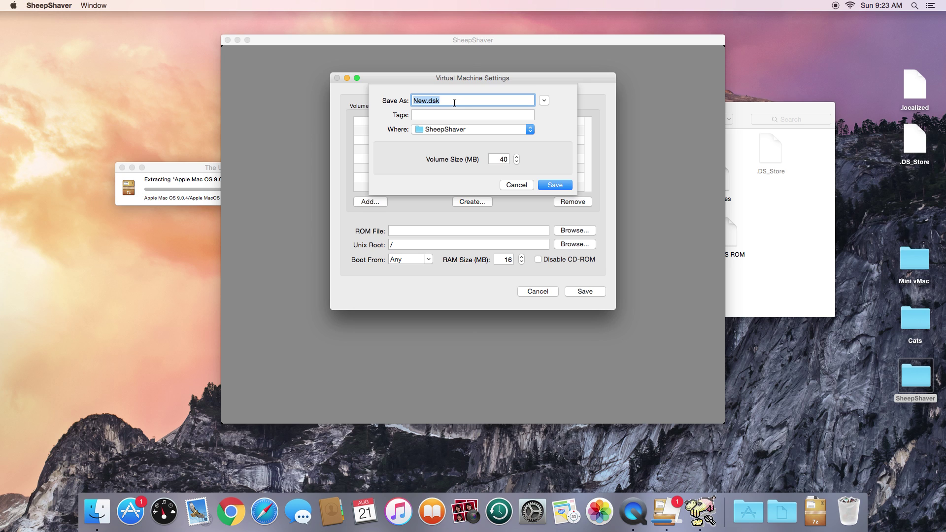
text(Mac OS 9.hfv)
double_click(515, 159)
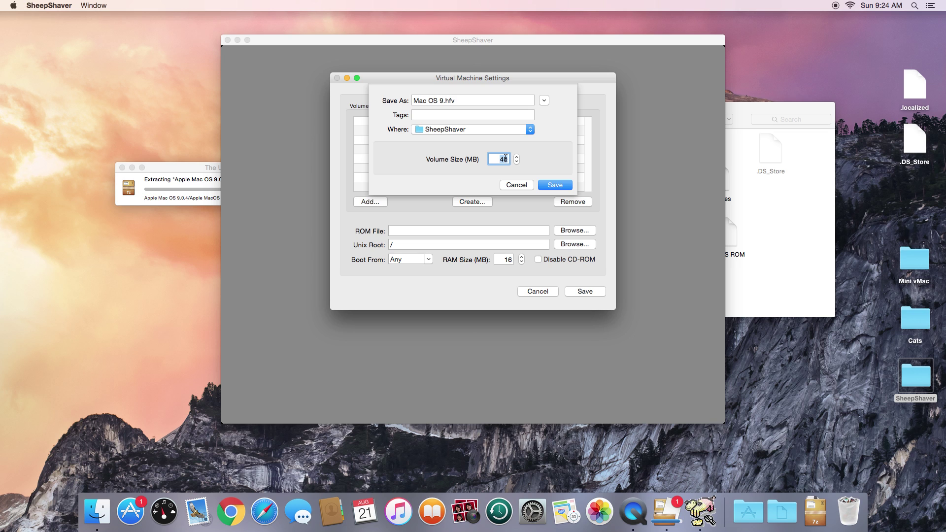
text(1000)
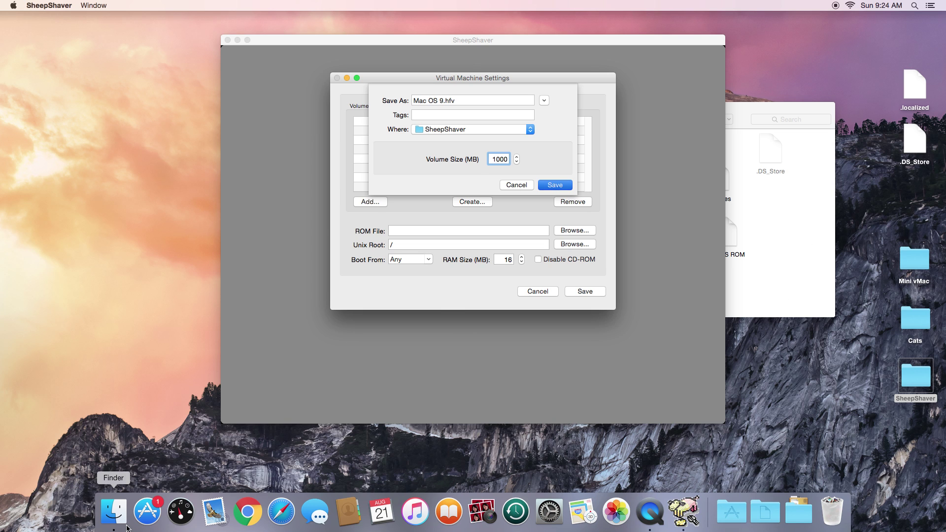
click(114, 512)
Move Apple MacOS 9.0.4.iso from Downloads' Apple Mac OS 9.0.4 folder into the SheepShaver folder.
drag(633, 82, 283, 68)
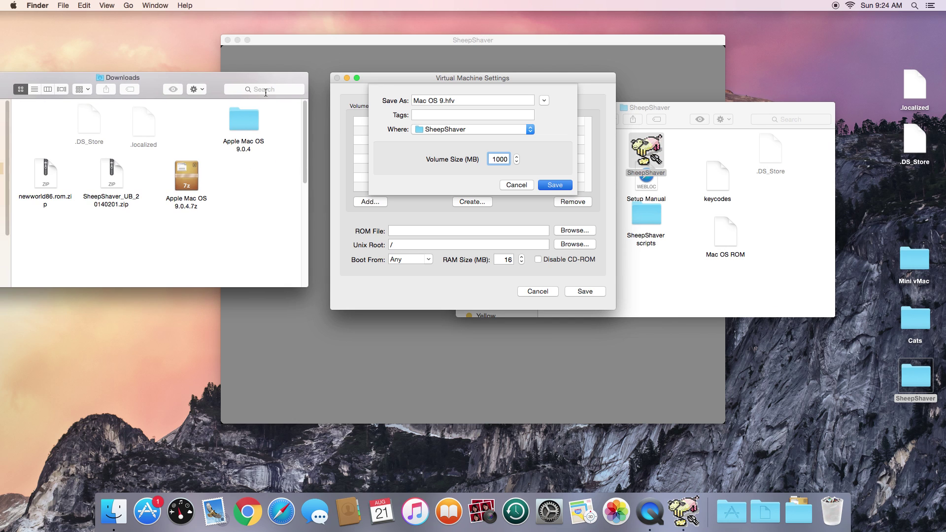
click(244, 123)
double_click(244, 123)
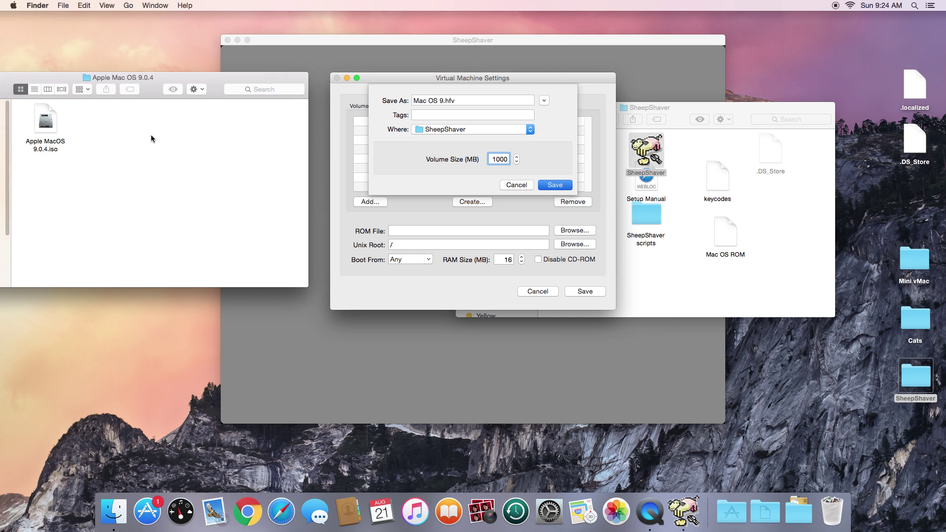
click(44, 127)
drag(45, 127, 683, 268)
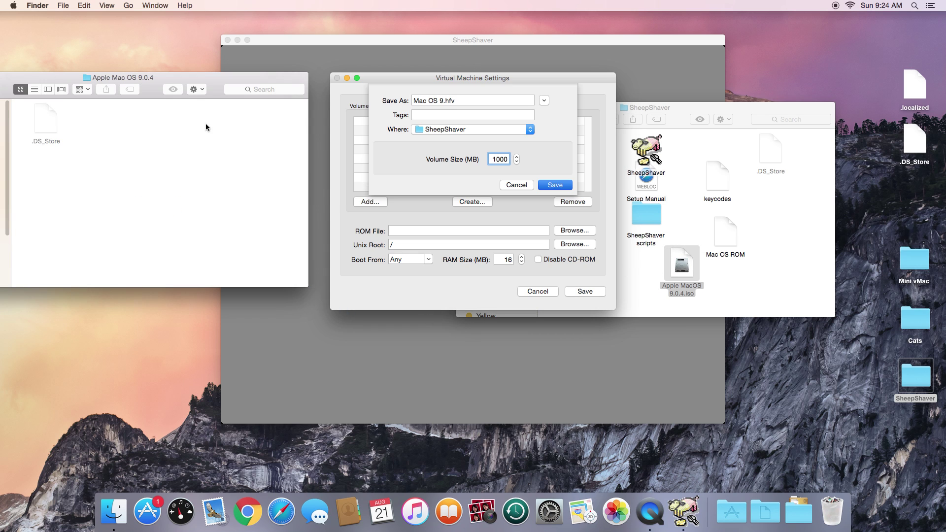
drag(19, 79, 39, 81)
click(42, 76)
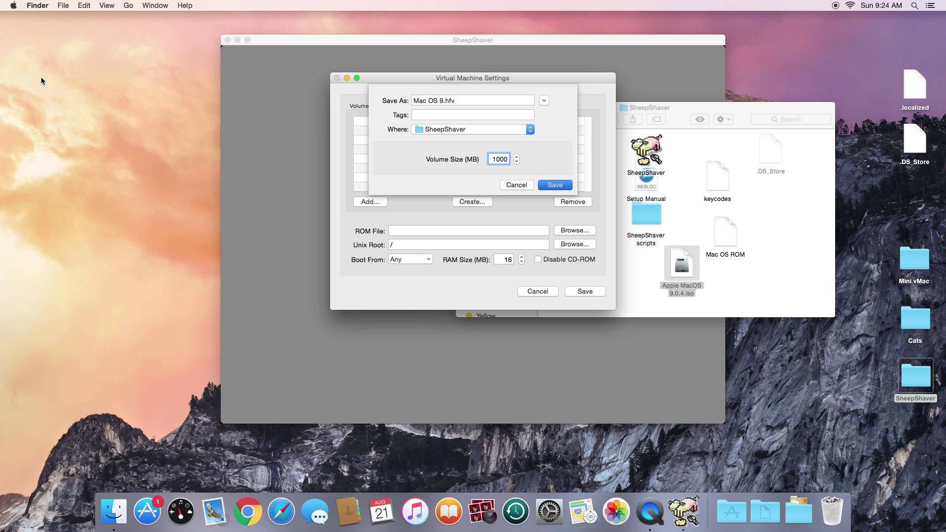
Save the new Mac OS 9.hfv volume, then browse for an existing disk image.
click(441, 87)
key(Return)
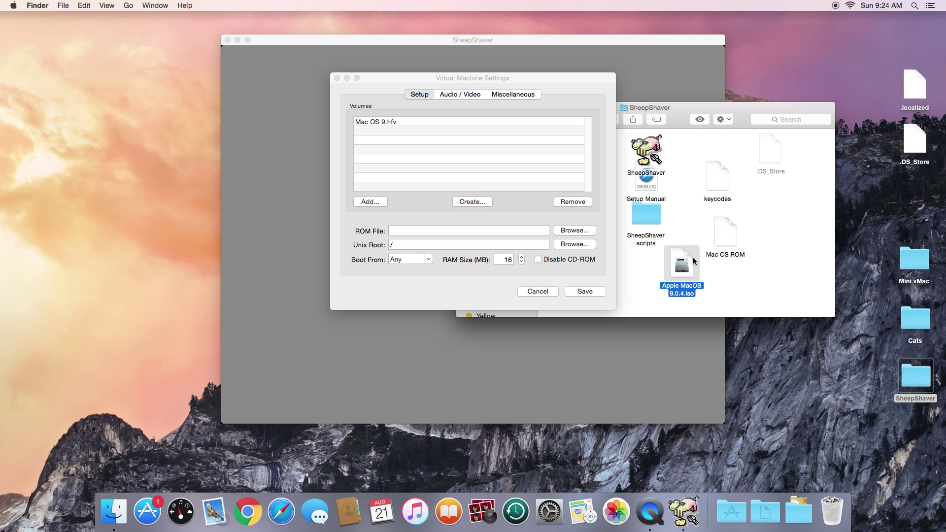
click(367, 202)
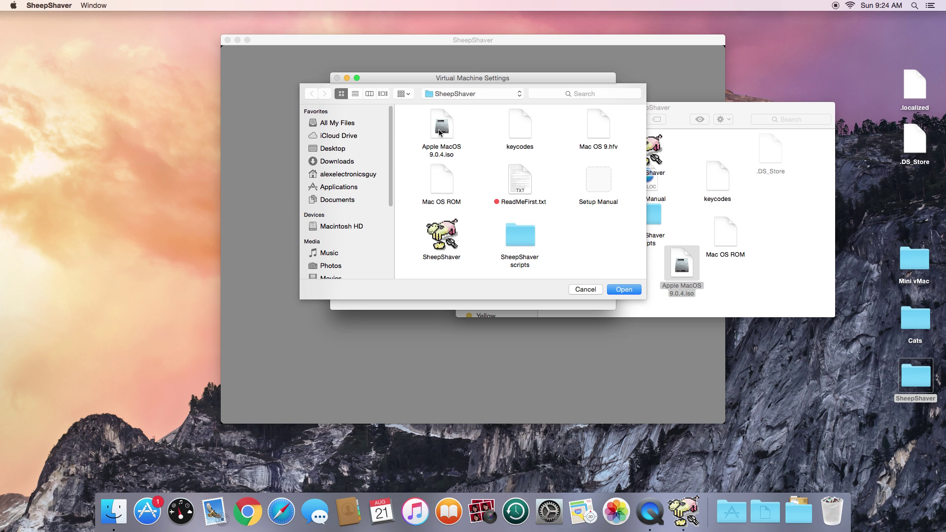
Add Apple MacOS 9.0.4.iso to the volume list and change RAM Size to 512 MB.
click(440, 132)
click(618, 291)
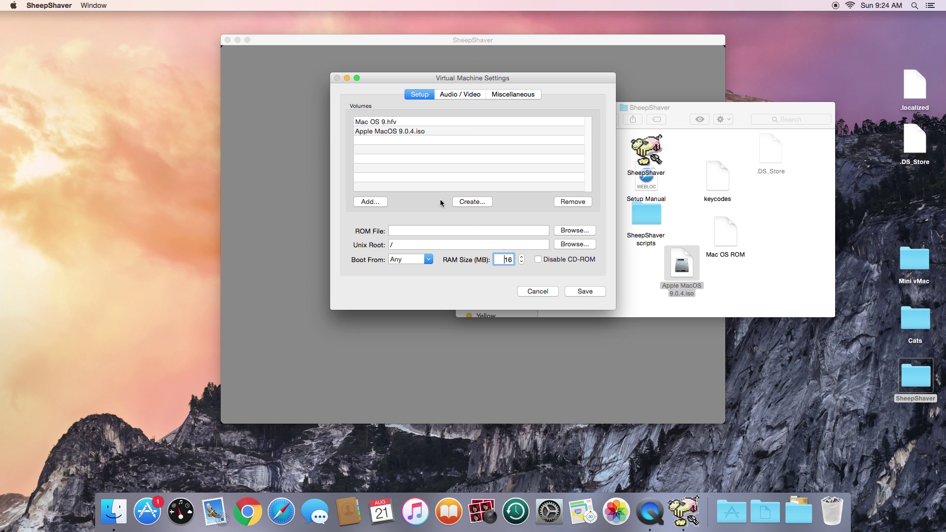
drag(501, 260, 510, 260)
text(512)
key(Return)
On Audio / Video, set Refresh Rate to Dynamic, keeping windowed video at 1024 width.
click(460, 94)
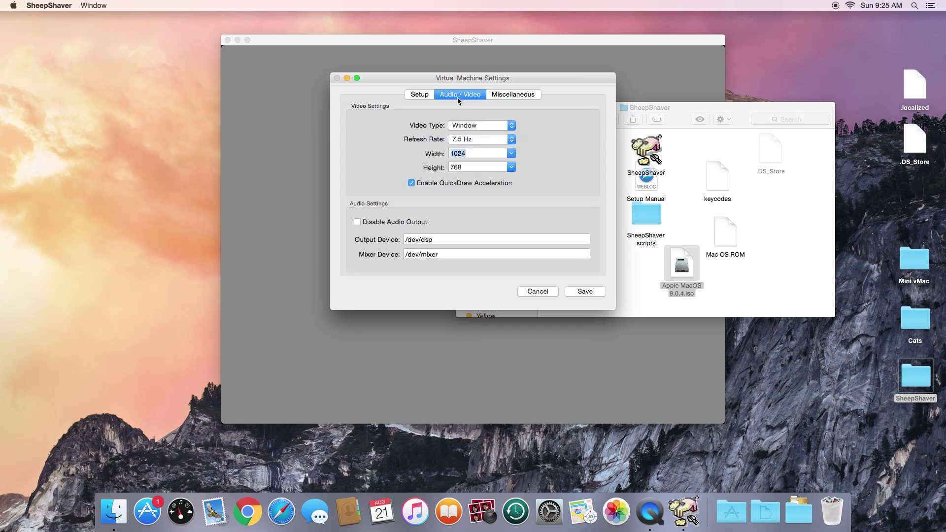
click(484, 127)
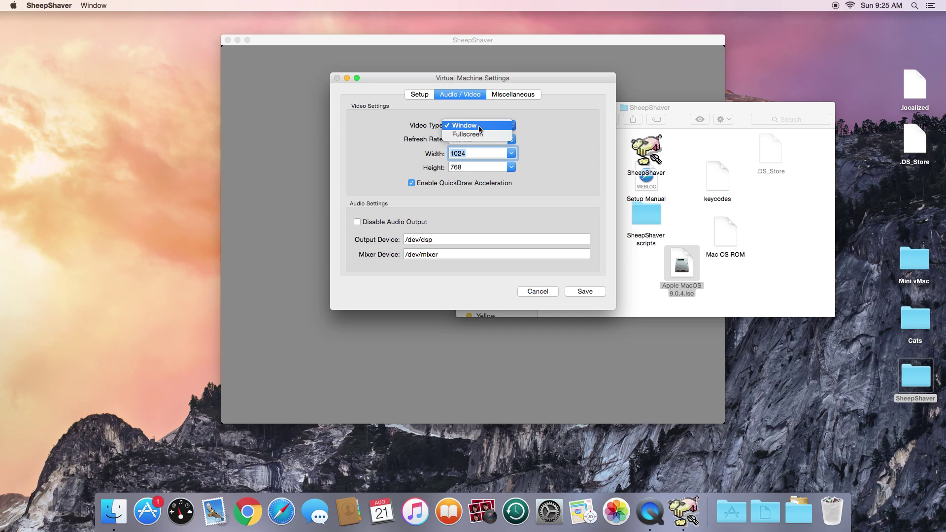
click(487, 125)
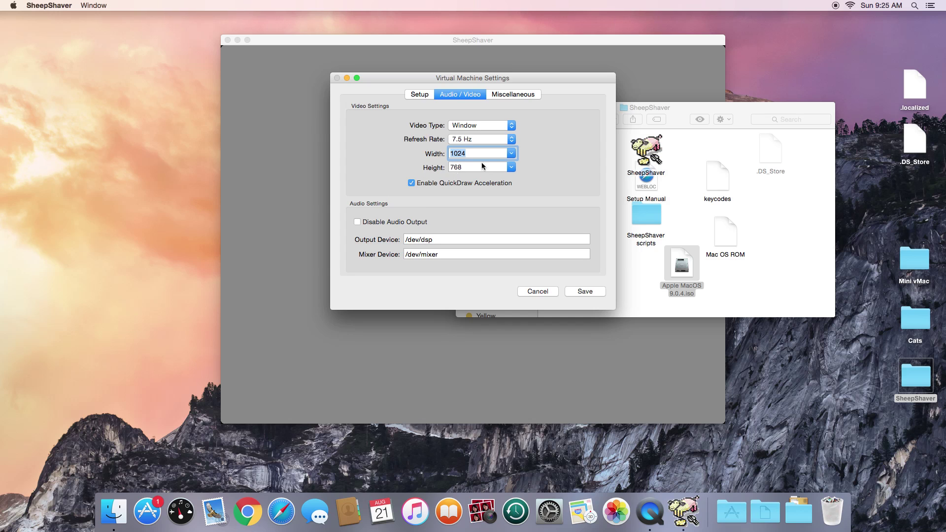
click(512, 139)
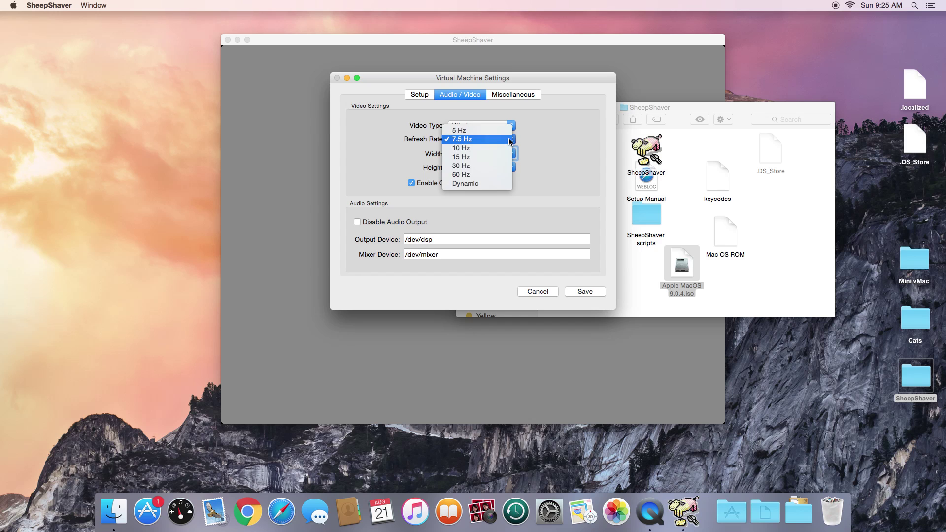
click(494, 183)
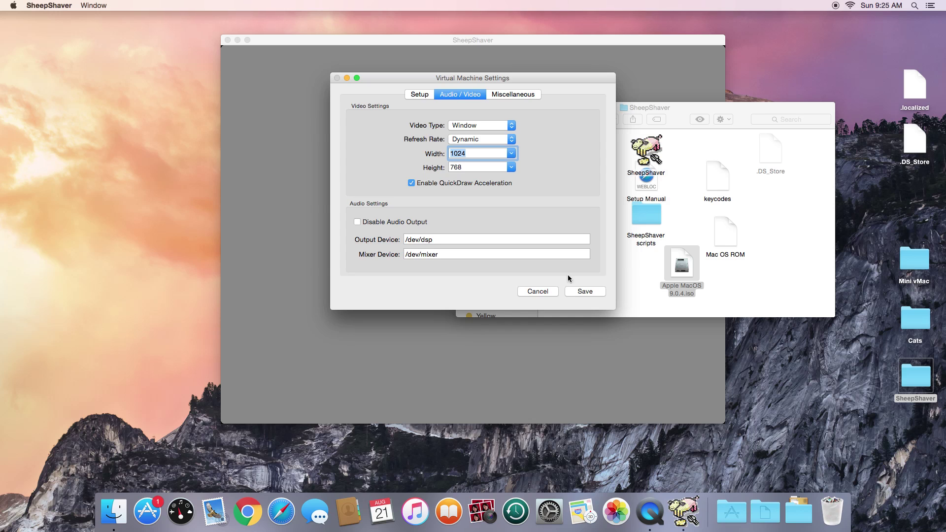
click(514, 156)
click(513, 153)
Tick Ignore Illegal Instructions and Ignore Illegal Memory Accesses, then save the settings.
click(514, 94)
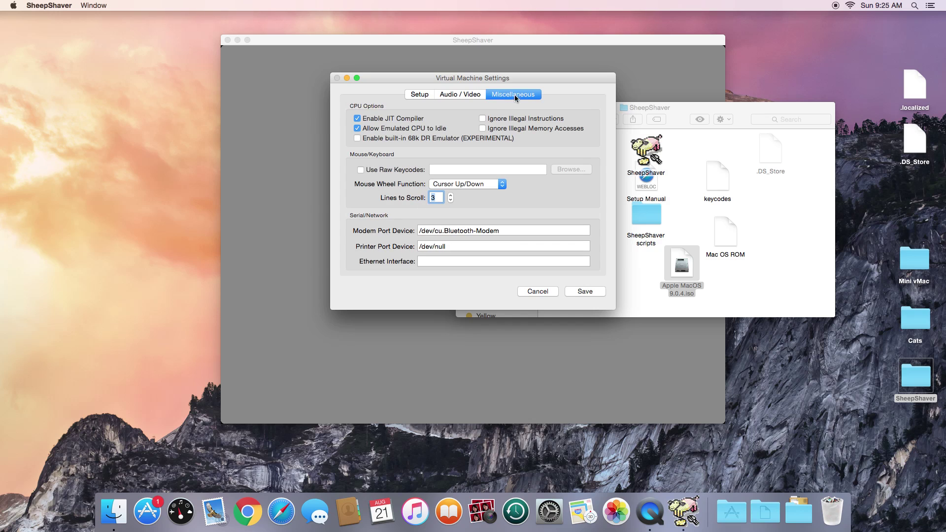
click(483, 120)
click(482, 129)
click(579, 291)
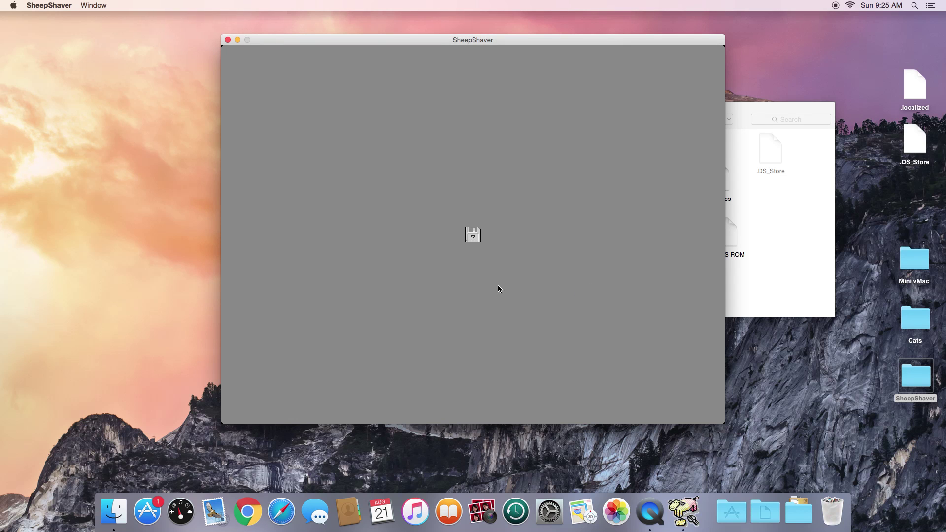
Force quit the frozen SheepShaver emulator.
key(super+alt+Escape)
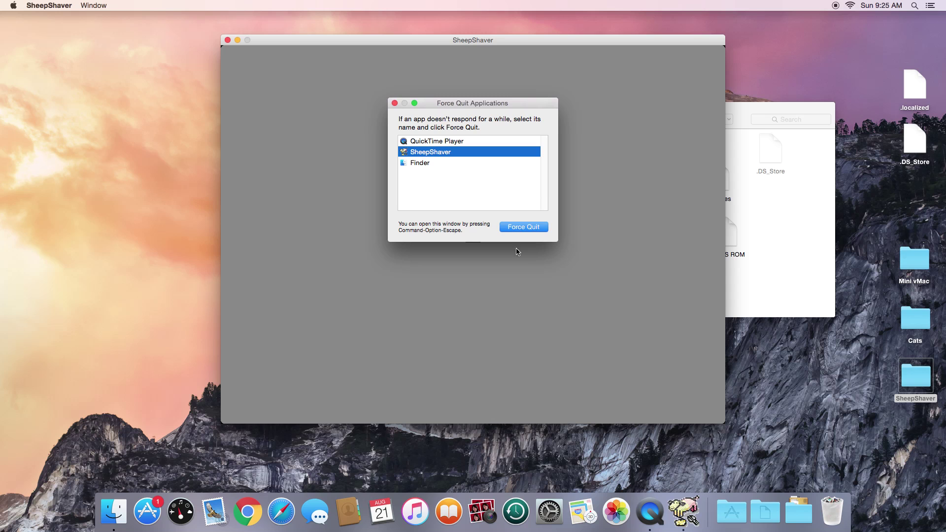
click(524, 228)
click(534, 163)
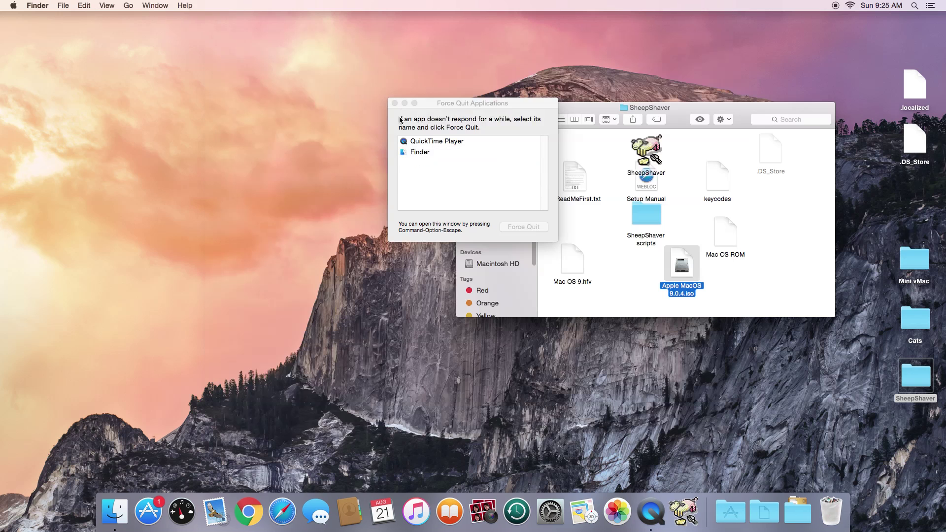
click(395, 104)
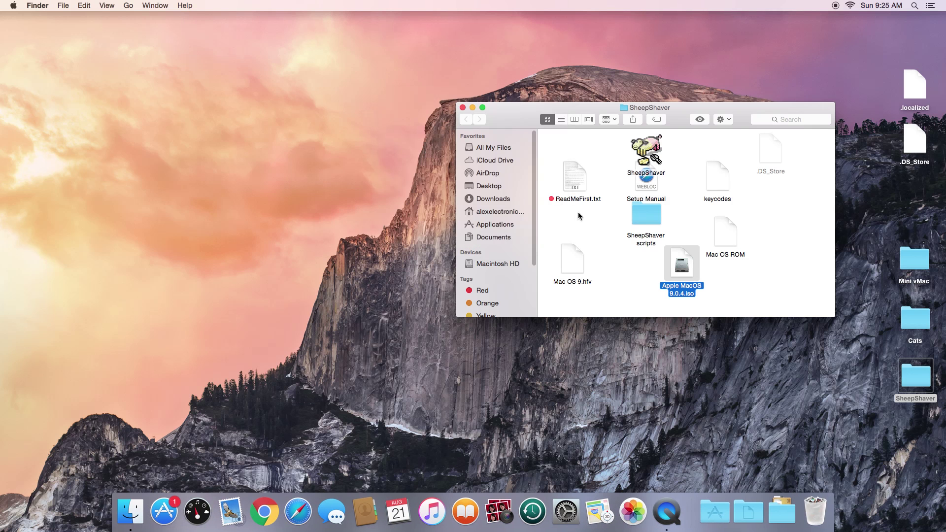
Relaunch SheepShaver and select Apple MacOS 9.0.4.iso in the SheepShaver folder.
click(653, 158)
double_click(652, 158)
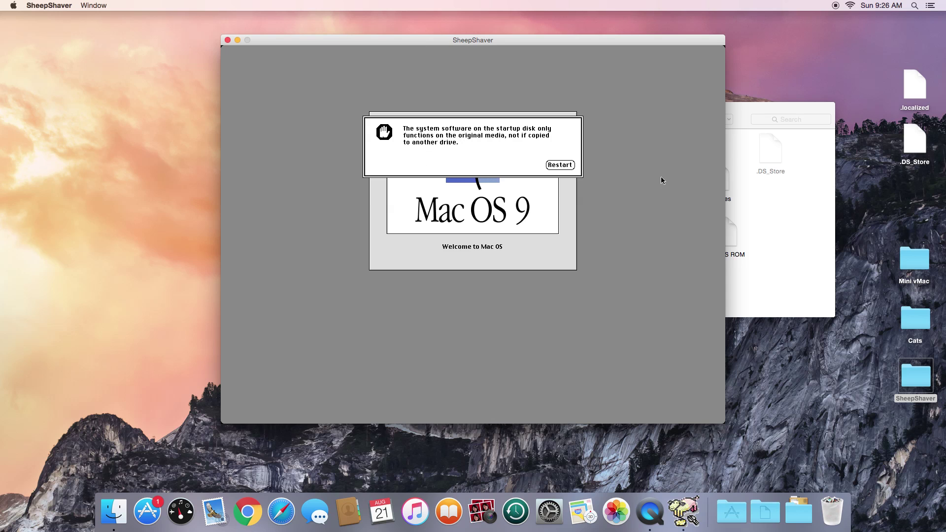
click(754, 209)
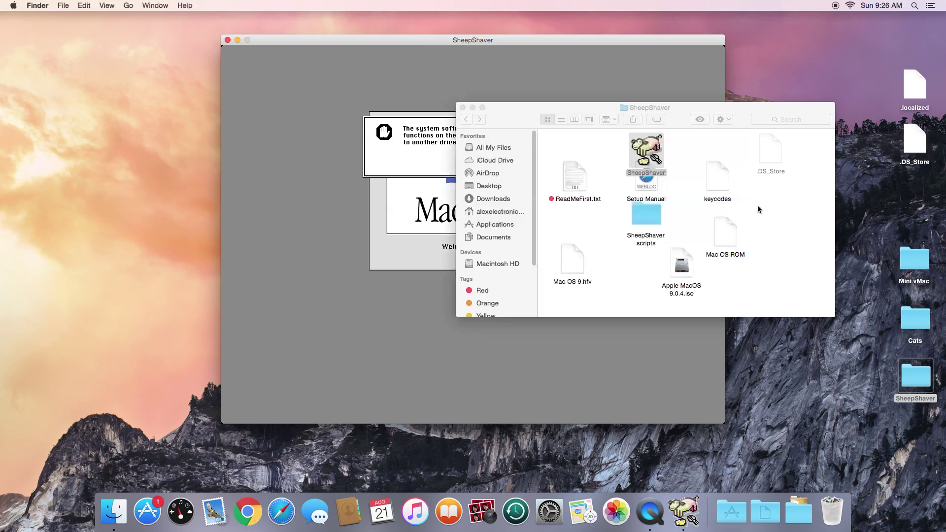
click(689, 269)
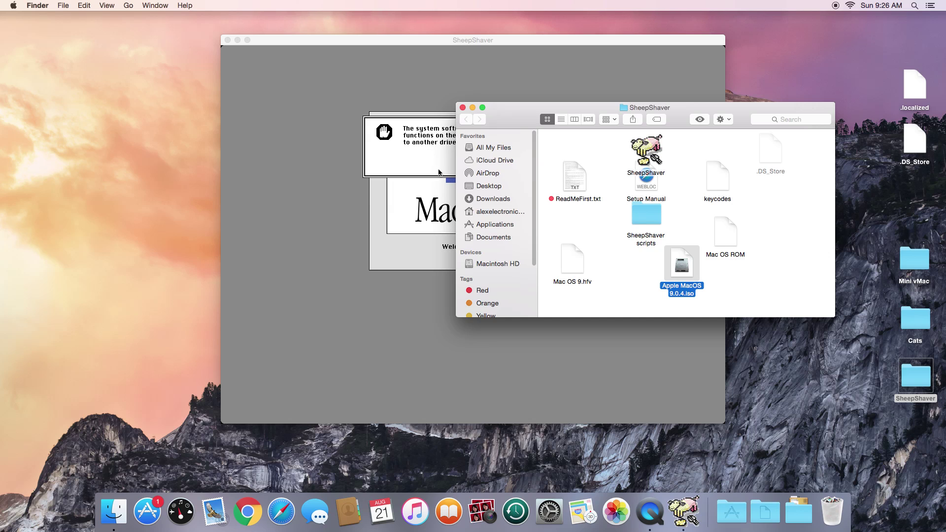
Lock the Apple MacOS 9.0.4.iso disk image via its Get Info window.
right_click(680, 268)
click(607, 270)
click(610, 271)
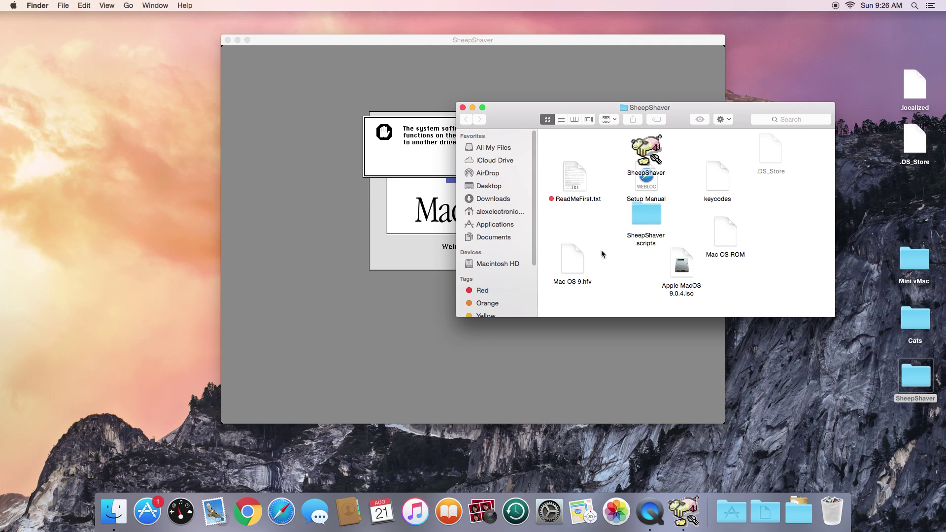
click(680, 269)
right_click(681, 268)
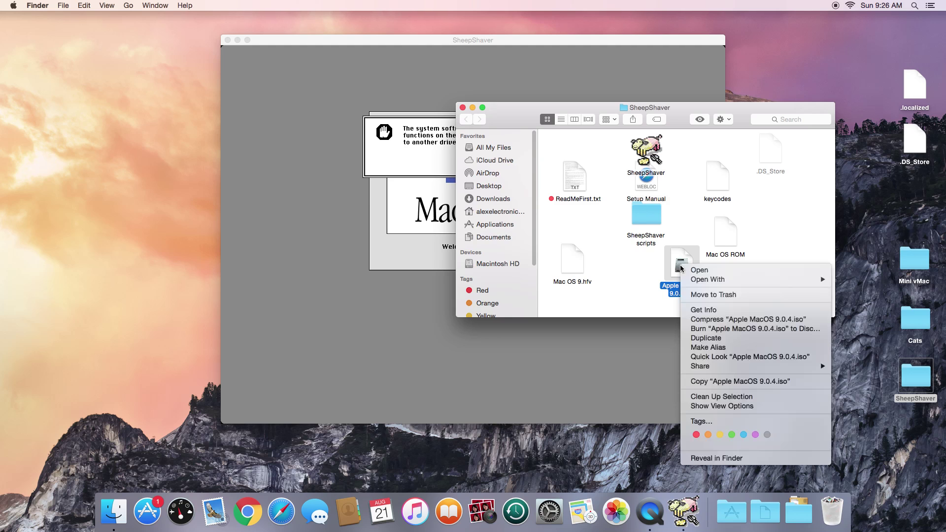
click(703, 311)
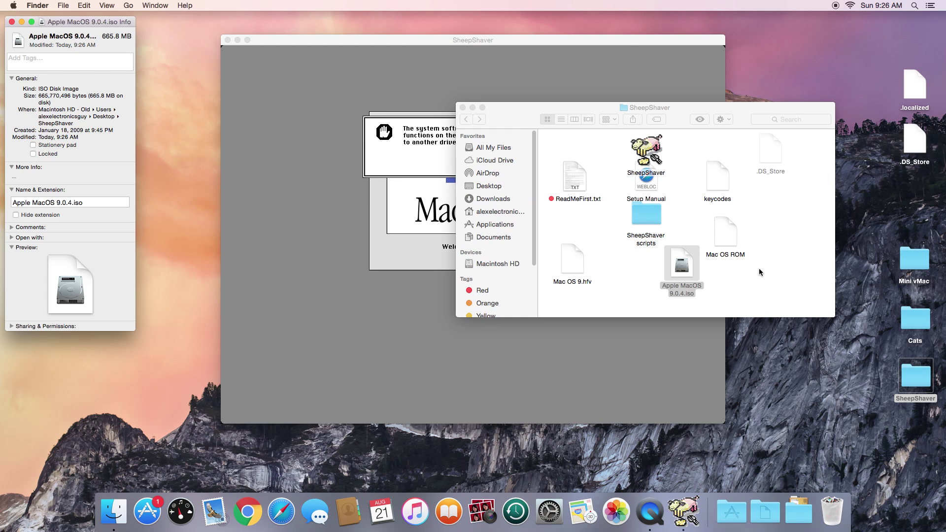
click(33, 155)
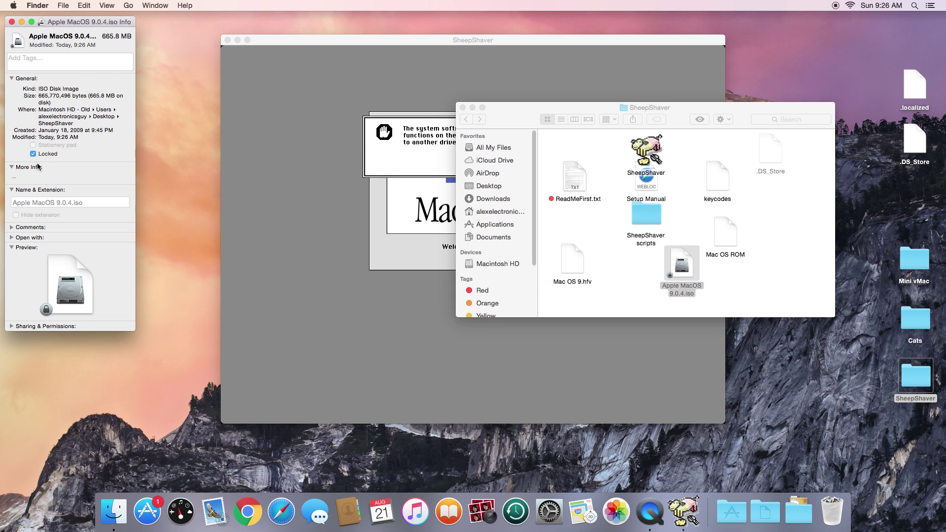
click(12, 22)
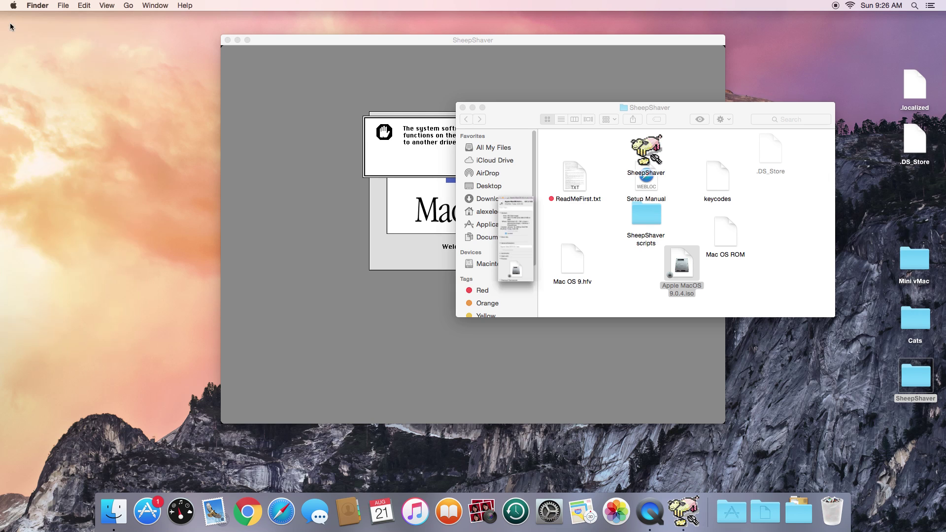
Force quit the stuck SheepShaver emulator and launch it again.
click(400, 190)
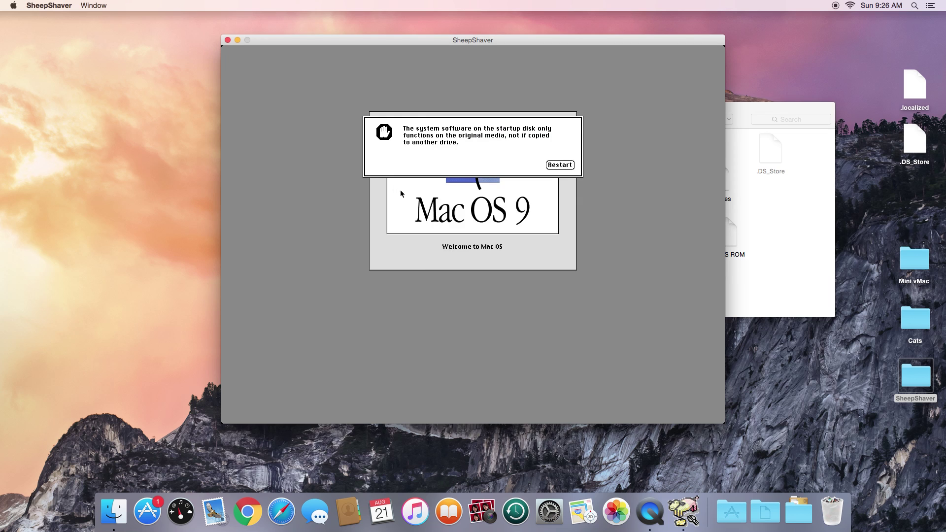
key(super+alt+Escape)
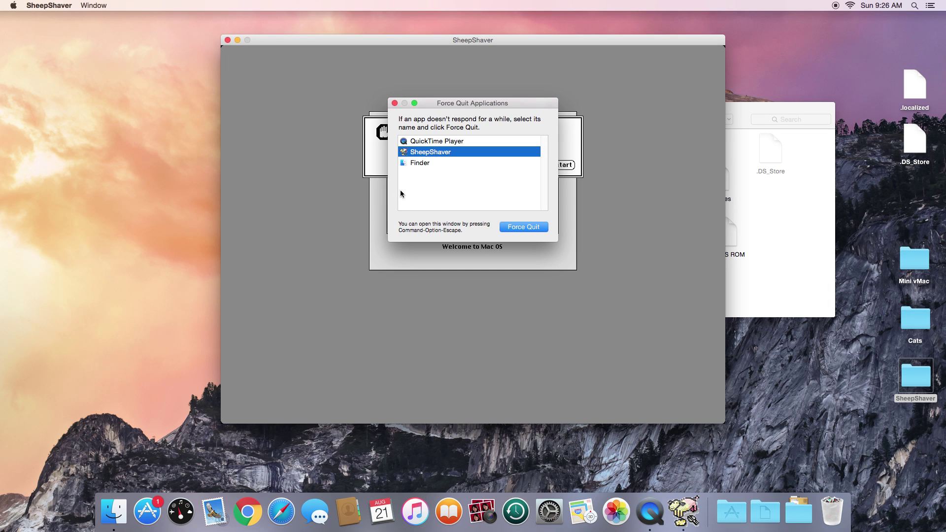
click(524, 227)
click(551, 165)
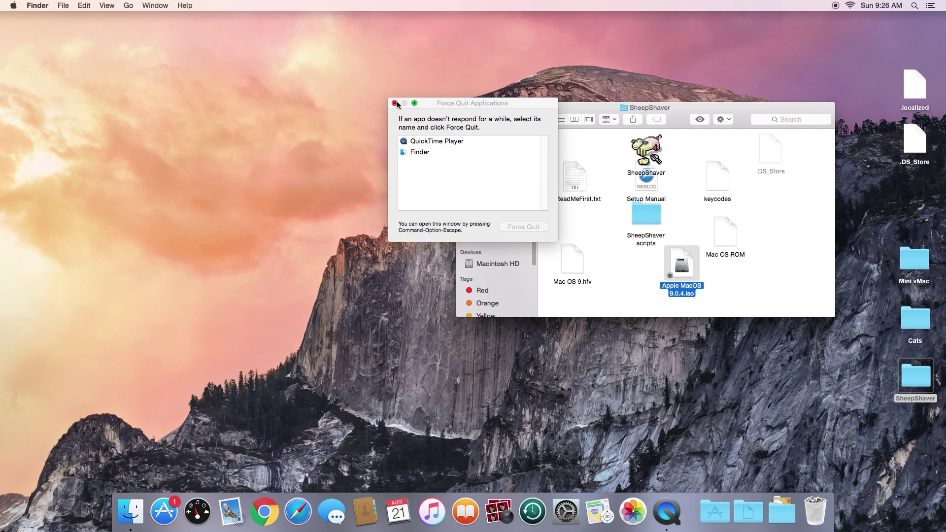
click(394, 103)
double_click(639, 150)
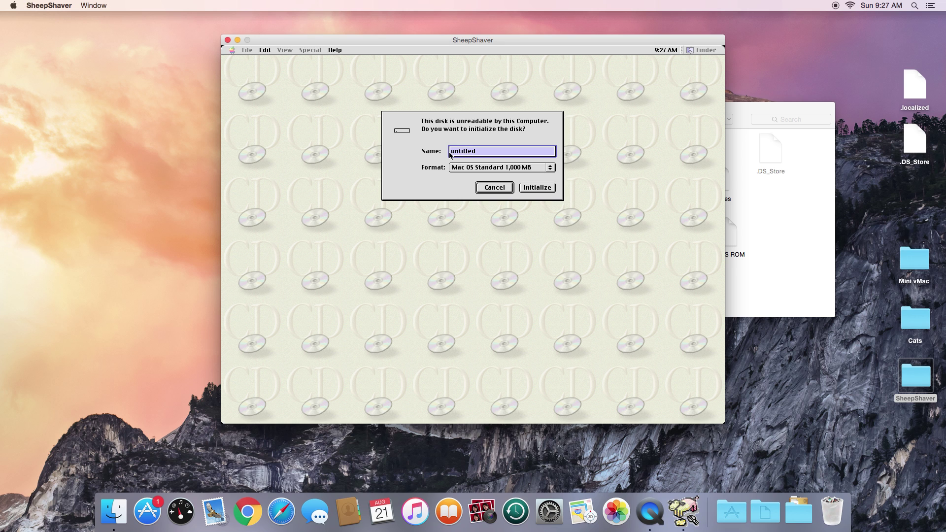
Initialize the blank disk as 'Mac OS 9' in Mac OS Standard 1,000 MB format and open it.
text(Mac OS 9)
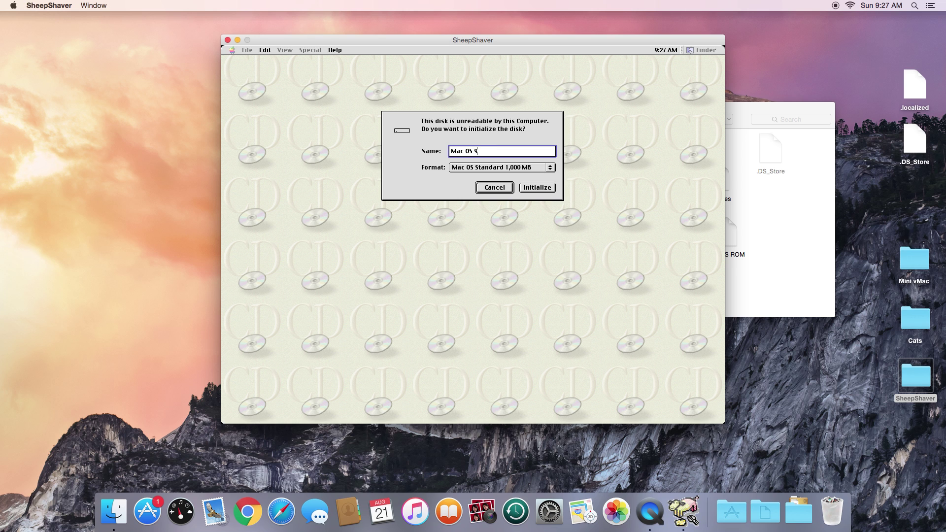
click(496, 170)
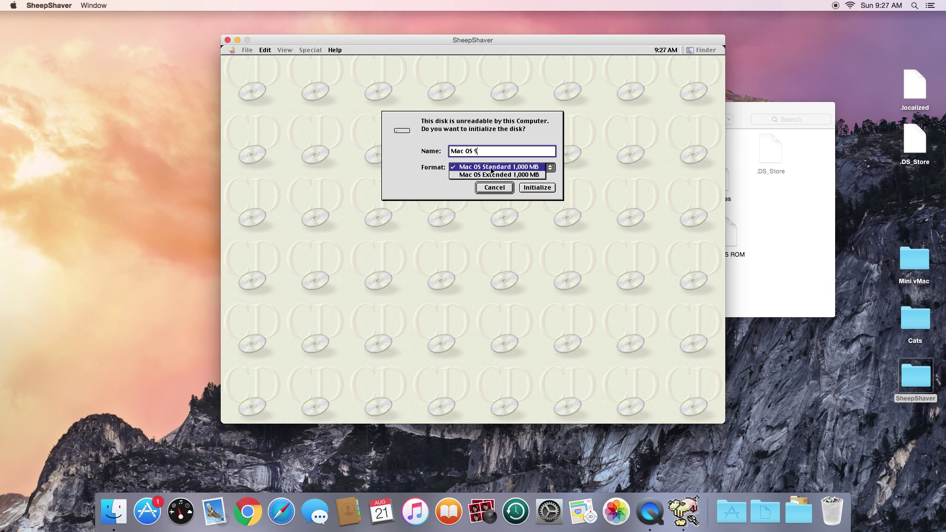
click(491, 168)
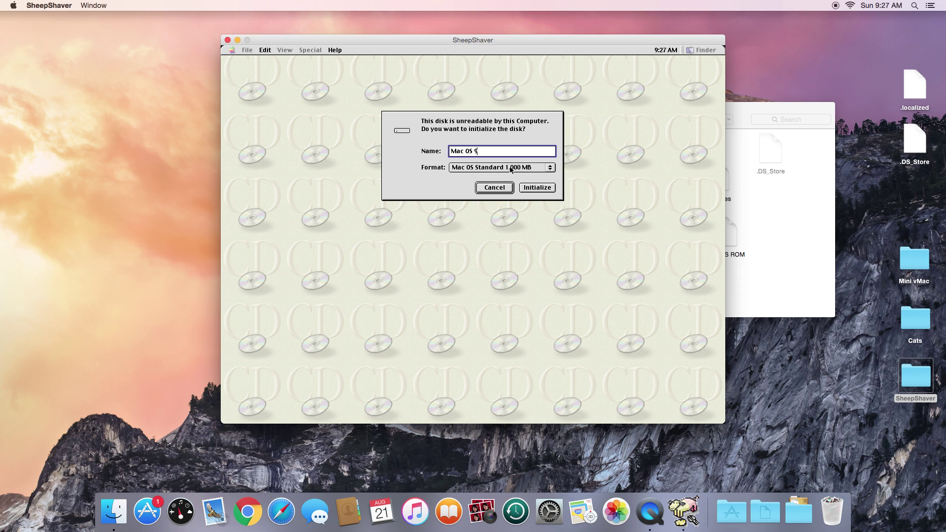
click(536, 191)
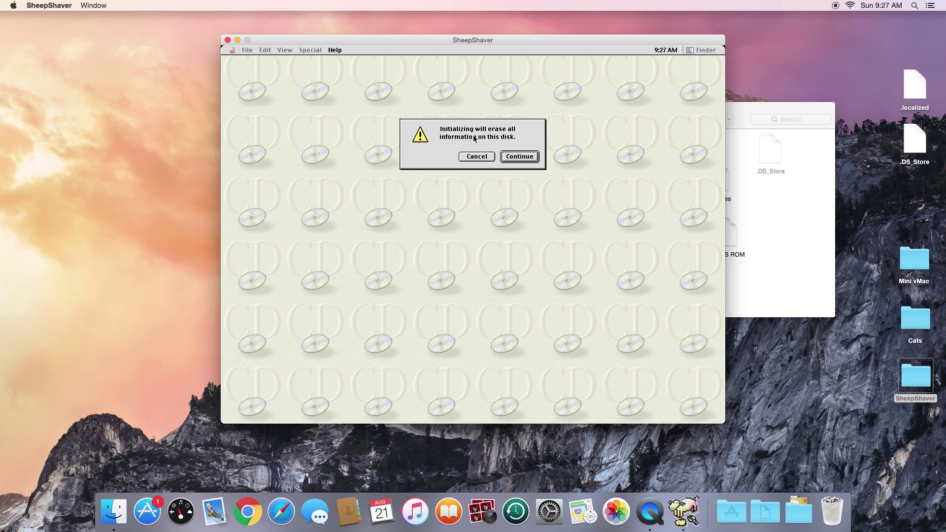
click(520, 156)
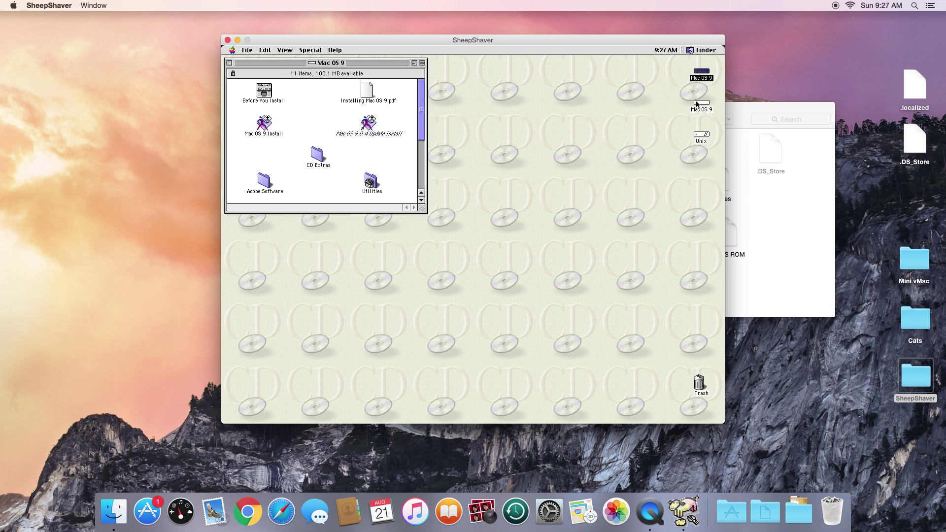
double_click(697, 104)
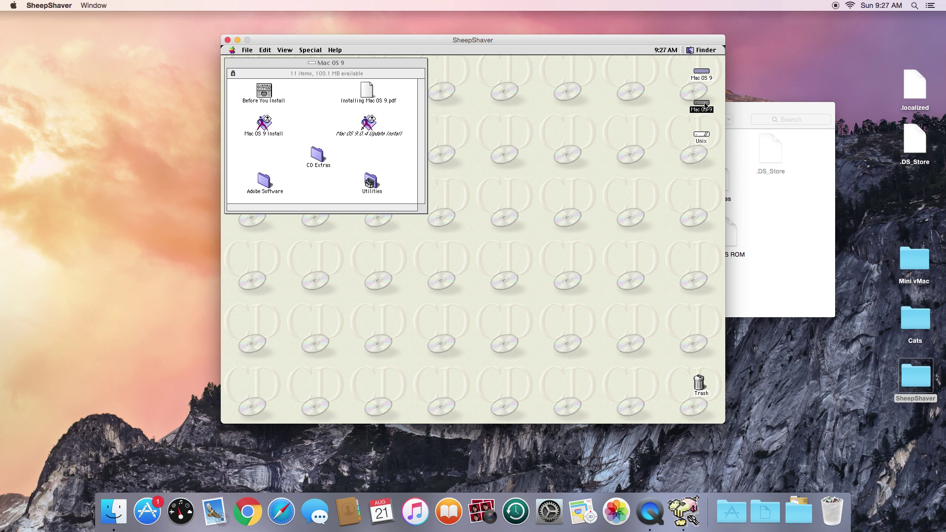